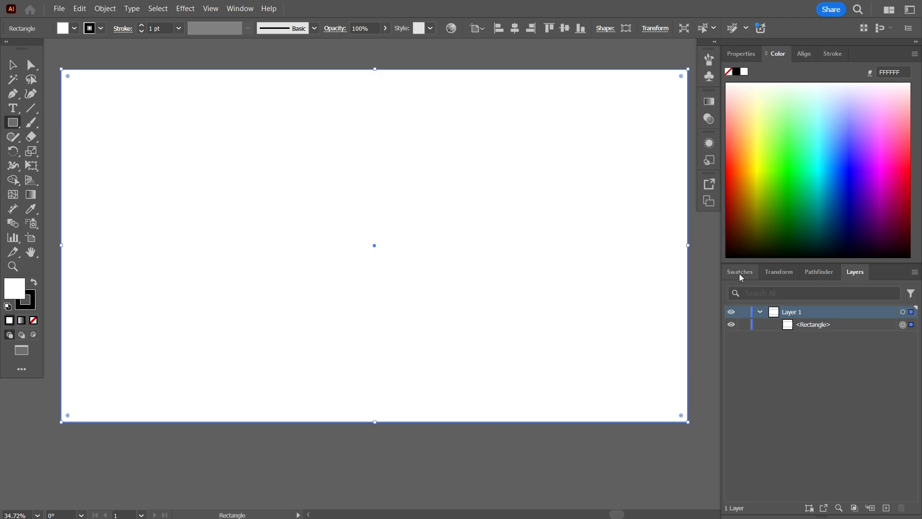
# Fill the background rectangle with dark blue 1B1464 and apply a radial gradient to it
pyautogui.click(741, 274)
pyautogui.click(763, 318)
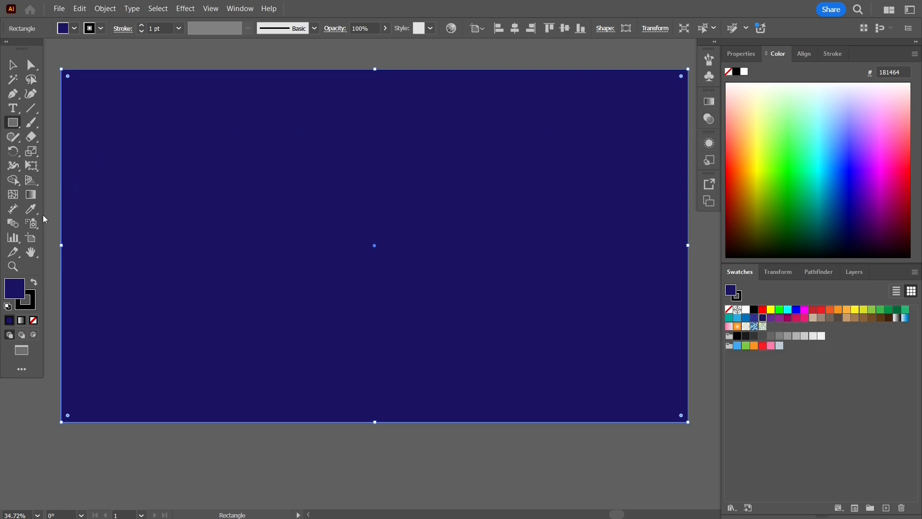
pyautogui.click(33, 196)
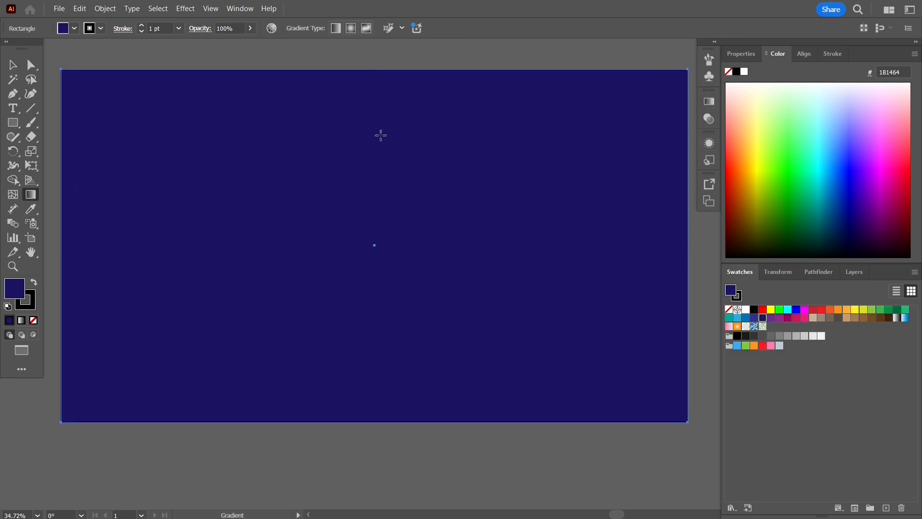
pyautogui.click(351, 28)
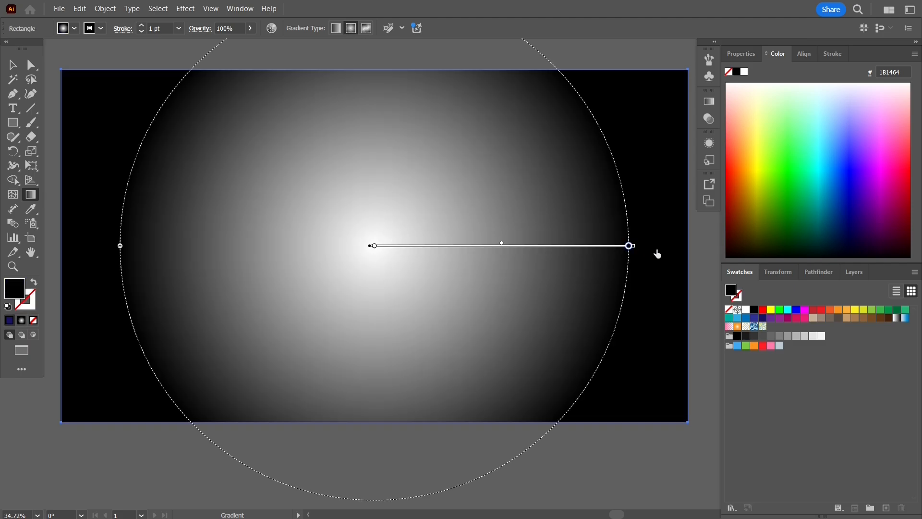
# Extend the radial gradient to the rectangle's side edge and set its outer color stop to the R=27 G=20 B=100 swatch
pyautogui.click(631, 246)
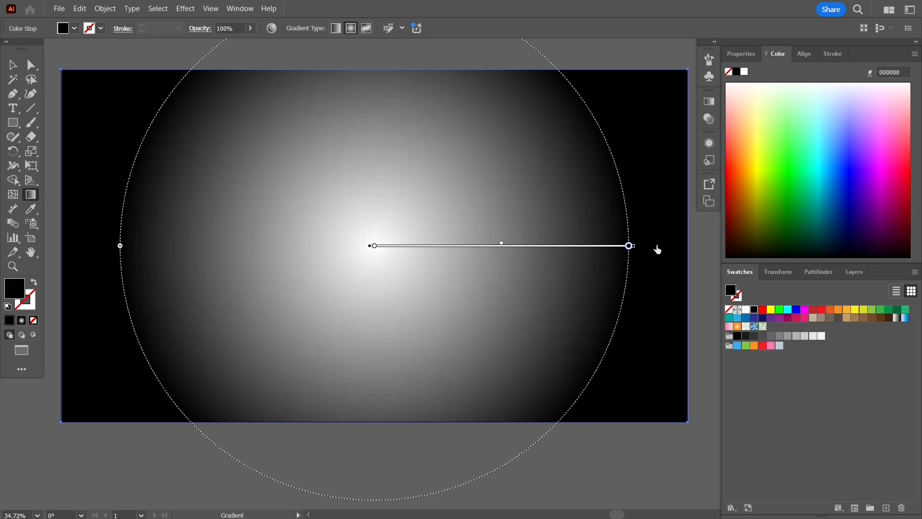
pyautogui.moveTo(634, 247); pyautogui.dragTo(690, 246)
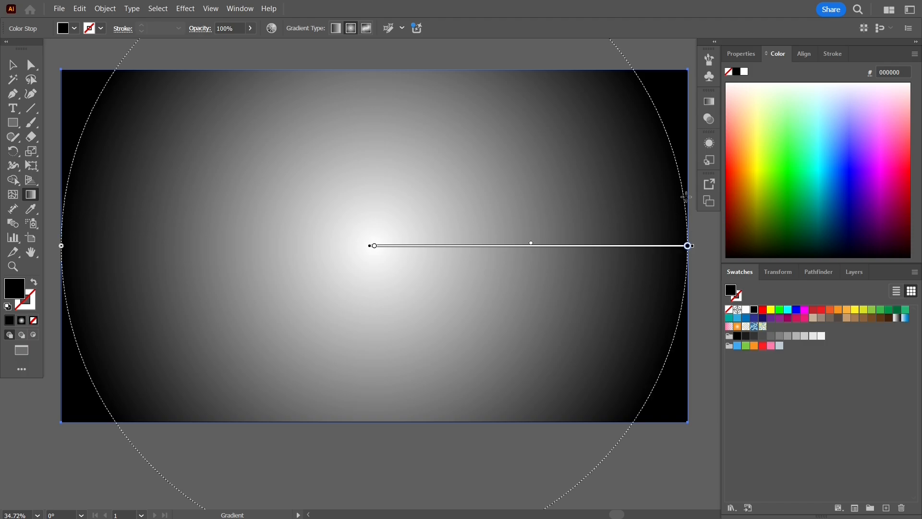
pyautogui.click(708, 103)
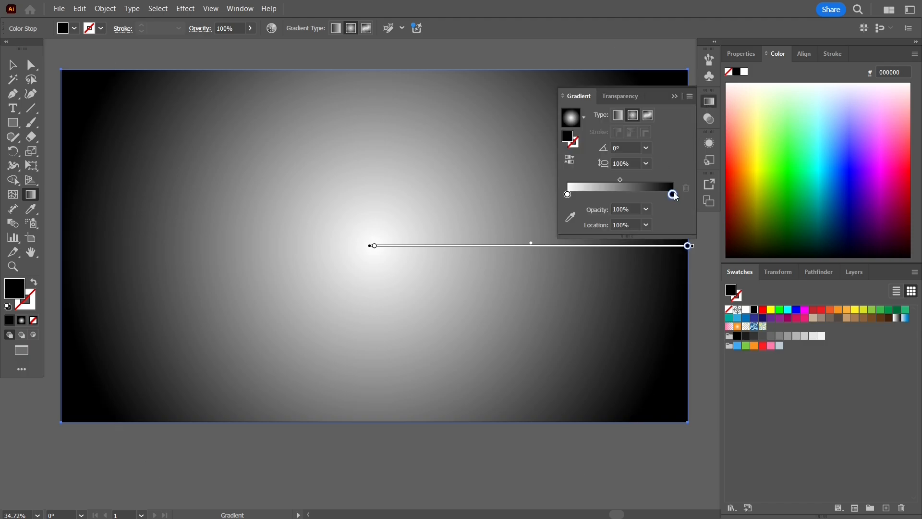
pyautogui.doubleClick(569, 138)
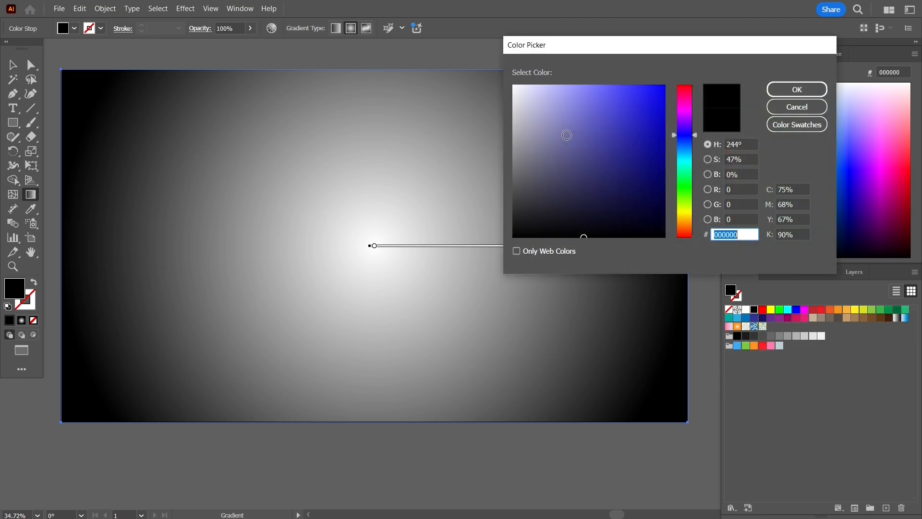
pyautogui.click(809, 130)
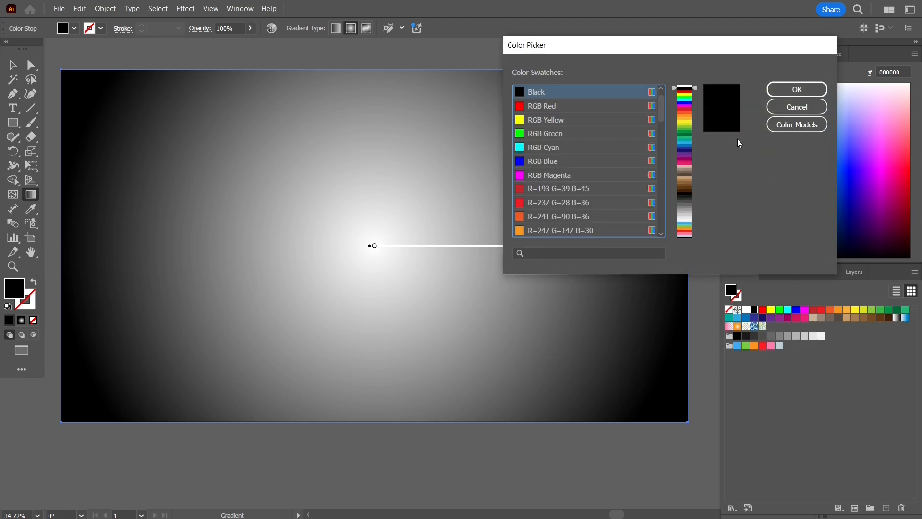
pyautogui.scroll(-5, 558, 195)
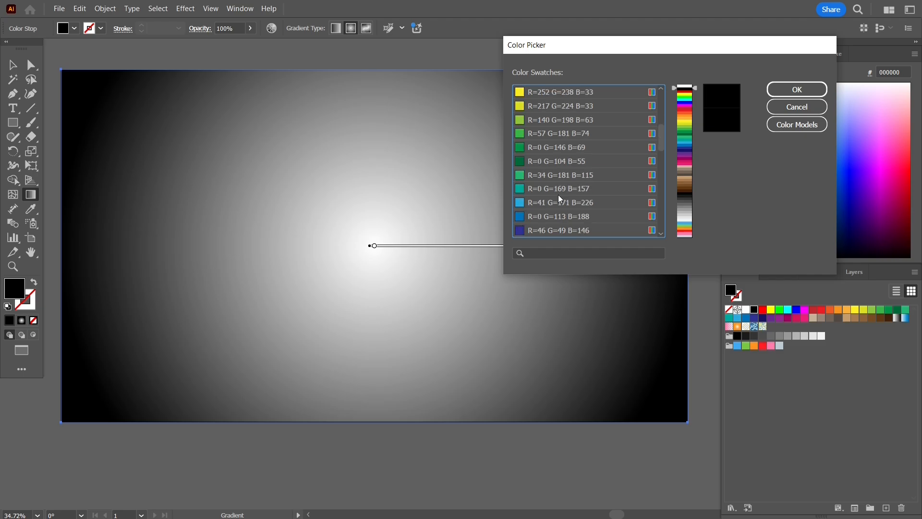
pyautogui.click(557, 204)
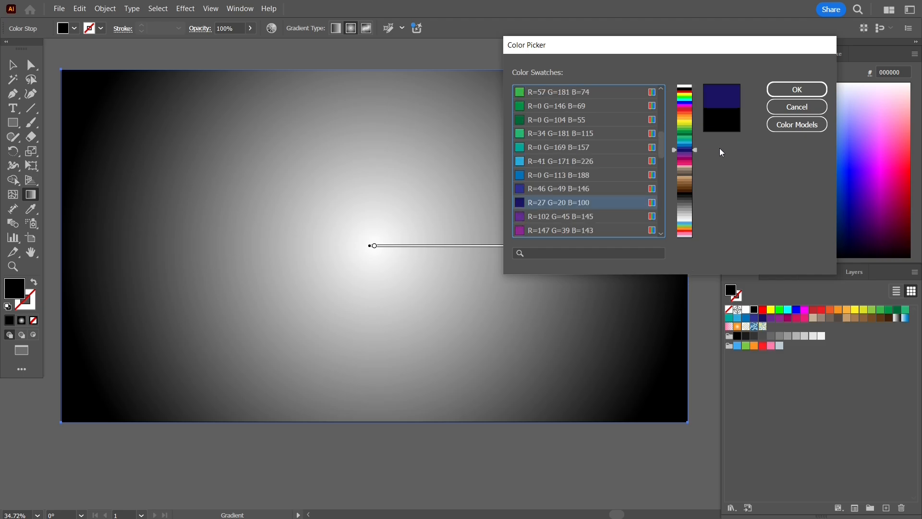
pyautogui.click(801, 89)
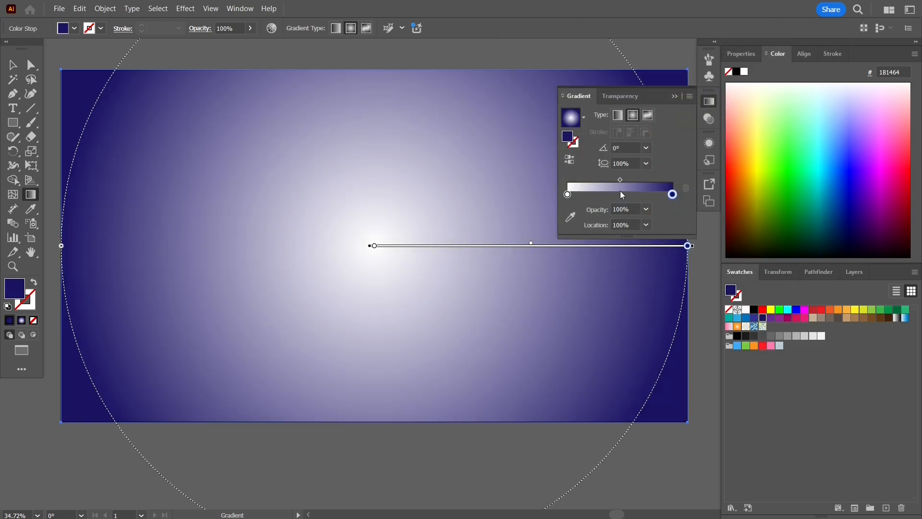
# Recolor the gradient's inner color stop from white to the medium blue 42429B
pyautogui.click(568, 194)
pyautogui.click(571, 217)
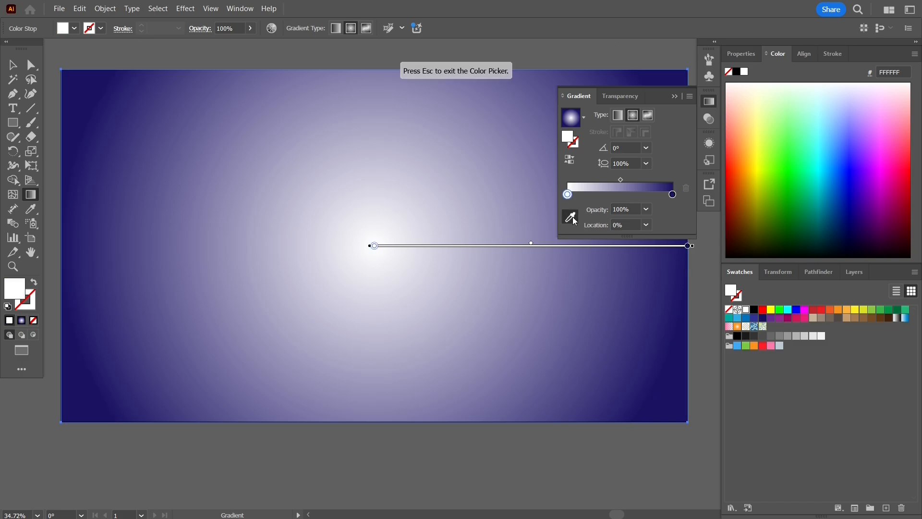
pyautogui.click(591, 327)
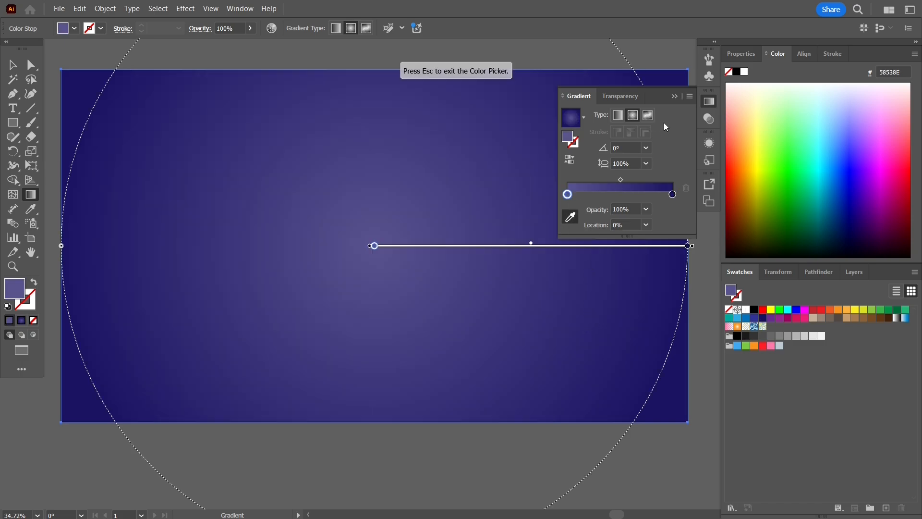
pyautogui.doubleClick(571, 139)
pyautogui.moveTo(577, 152); pyautogui.dragTo(590, 164)
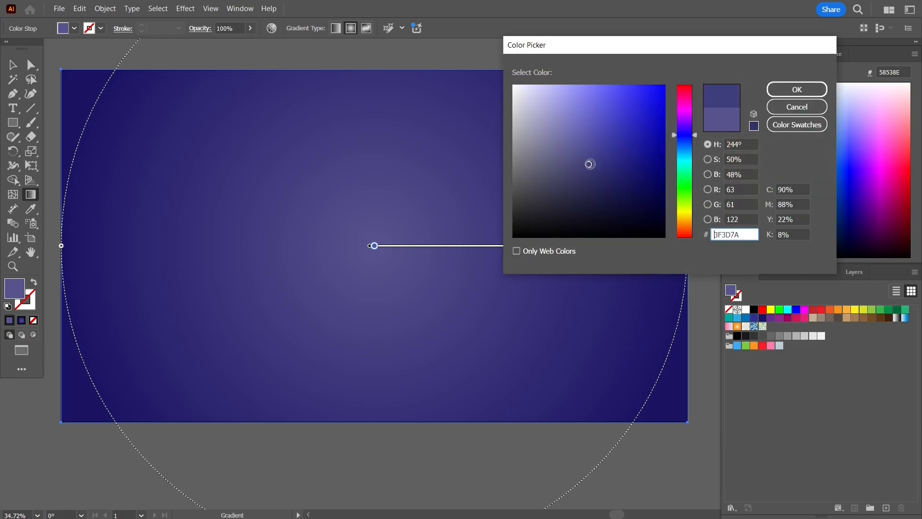
pyautogui.click(797, 89)
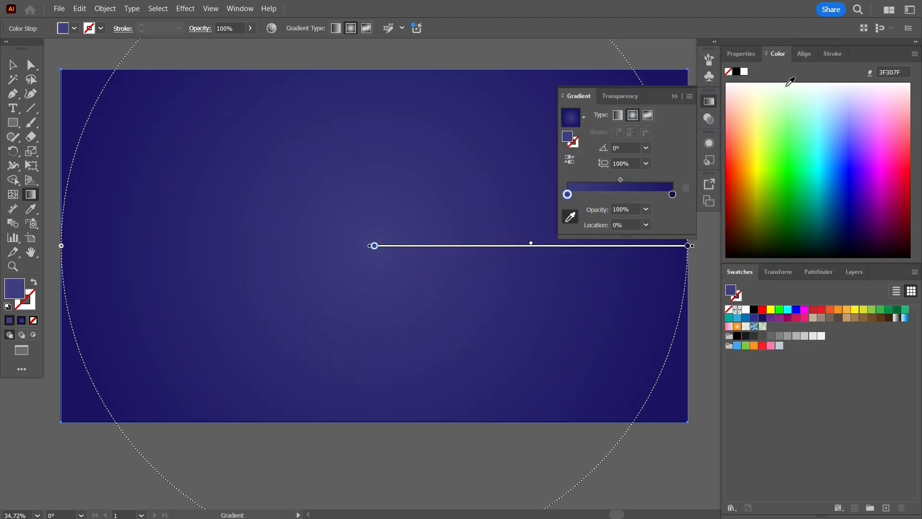
pyautogui.doubleClick(573, 142)
pyautogui.moveTo(593, 160); pyautogui.dragTo(598, 151)
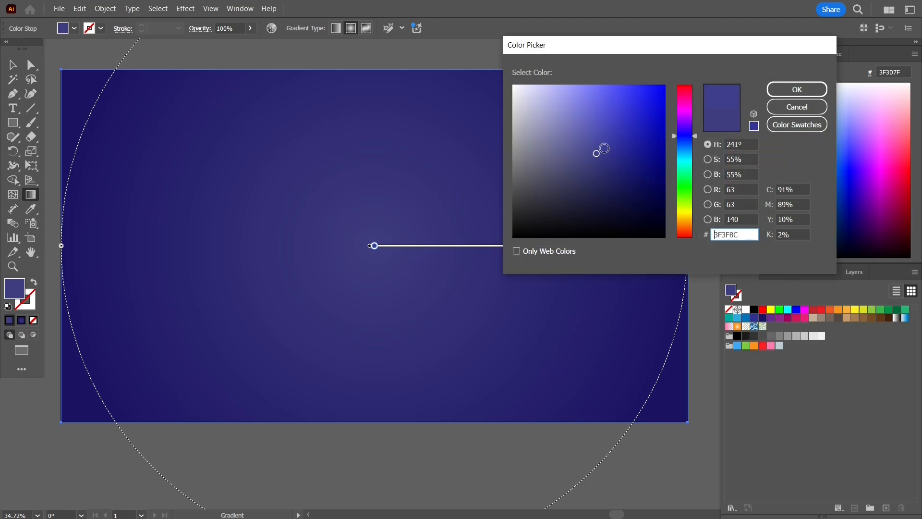
pyautogui.click(796, 89)
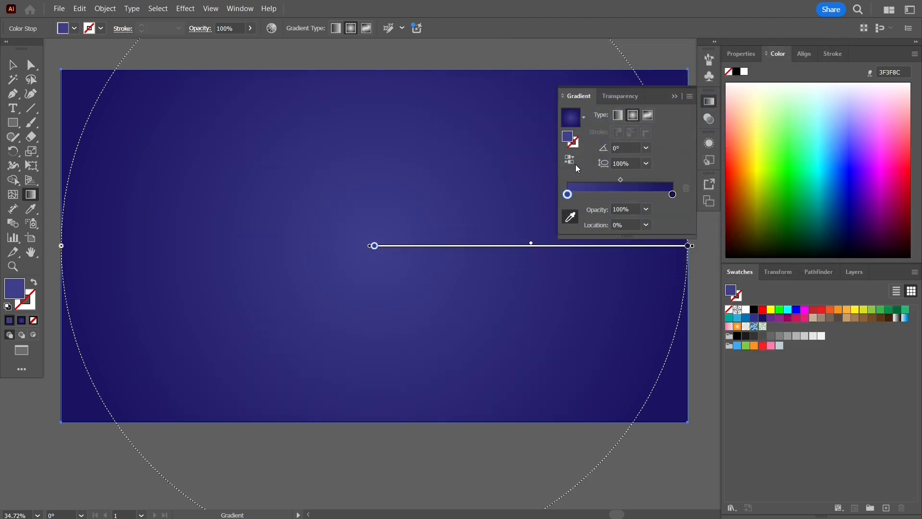
pyautogui.doubleClick(570, 138)
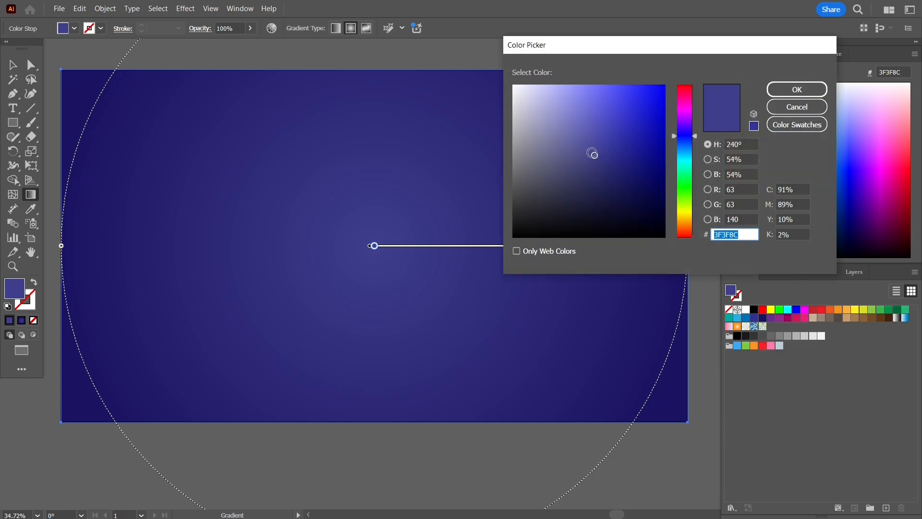
pyautogui.moveTo(596, 154); pyautogui.dragTo(601, 144)
pyautogui.click(780, 92)
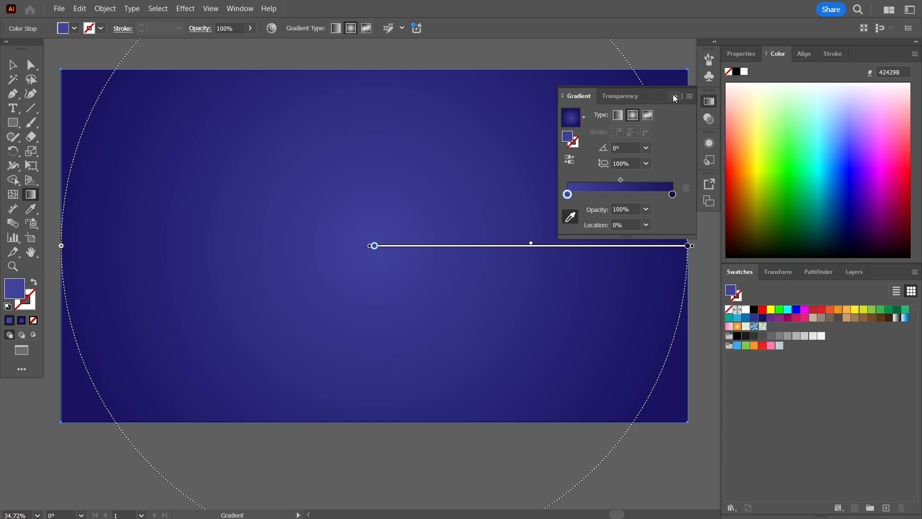
pyautogui.click(675, 96)
# Remove the background rectangle's stroke and lock the rectangle
pyautogui.click(14, 65)
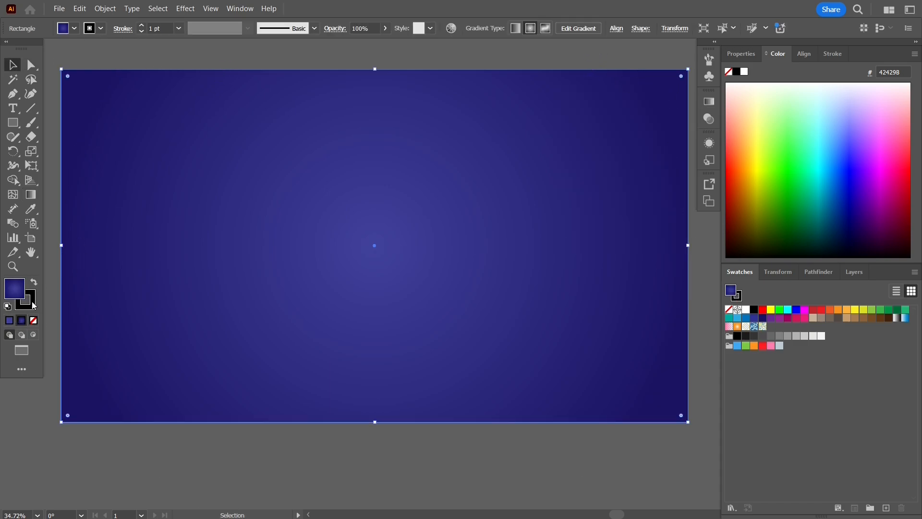
pyautogui.click(34, 321)
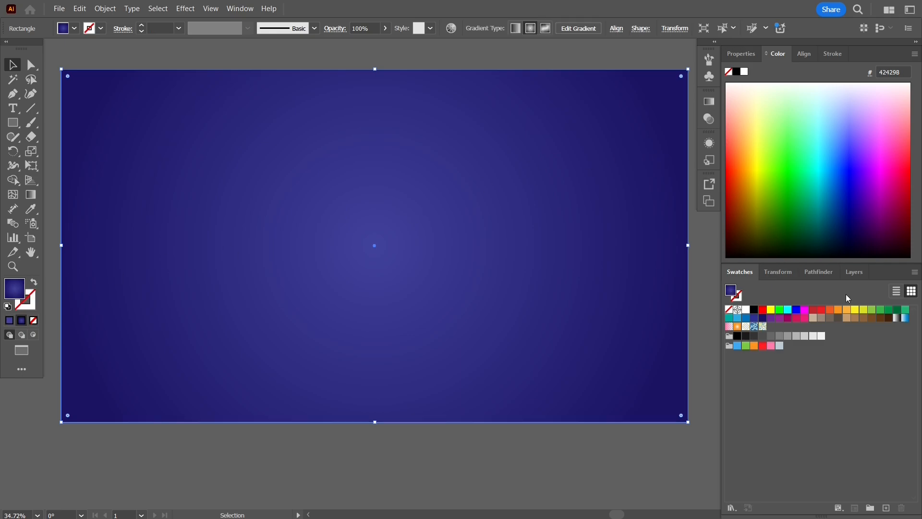
pyautogui.click(855, 272)
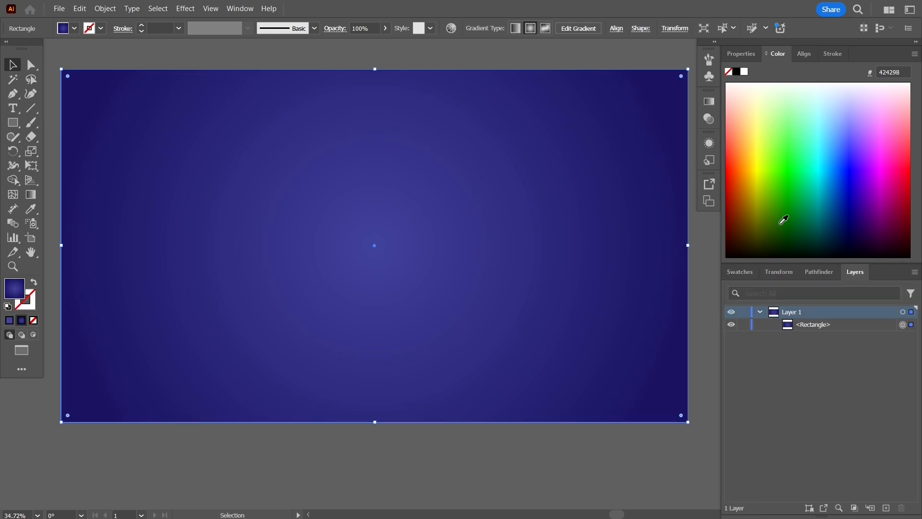
pyautogui.click(744, 325)
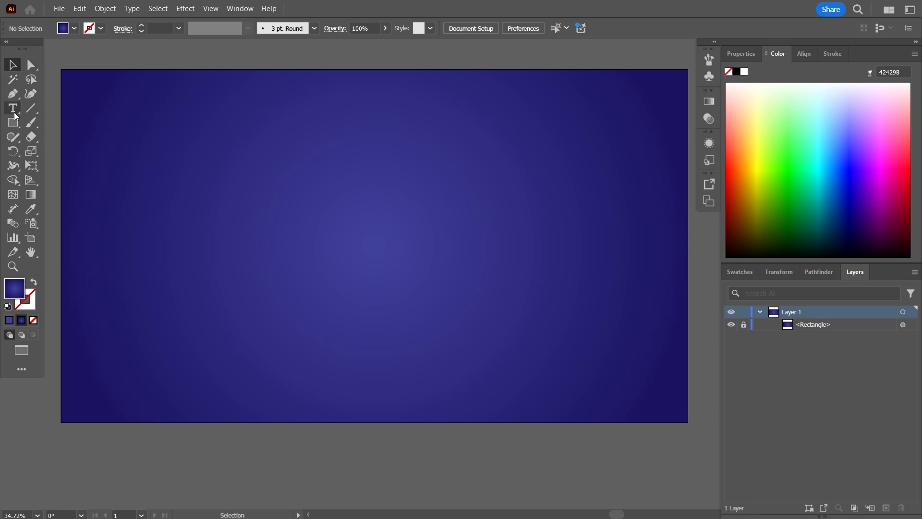
# Add the point text "Scribble" on the artboard and set its font size to 72 pt
pyautogui.click(300, 214)
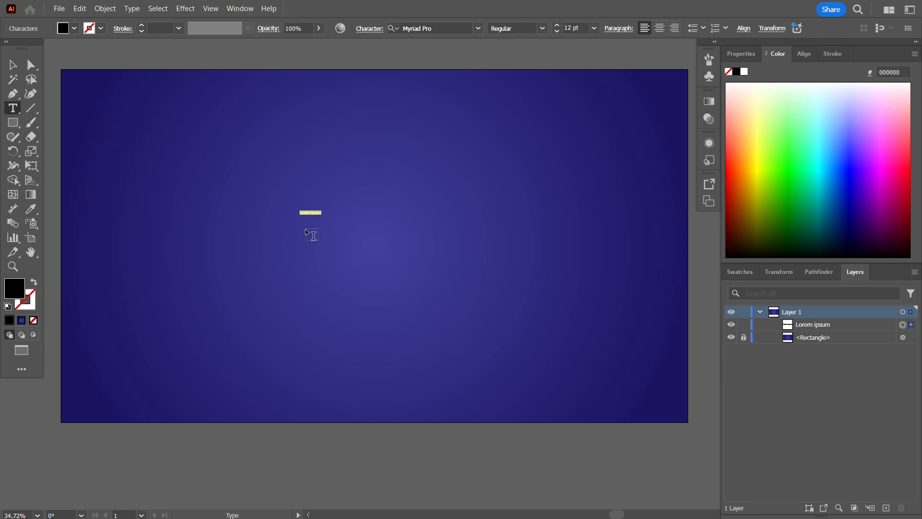
pyautogui.write('Scribble')
pyautogui.click(12, 65)
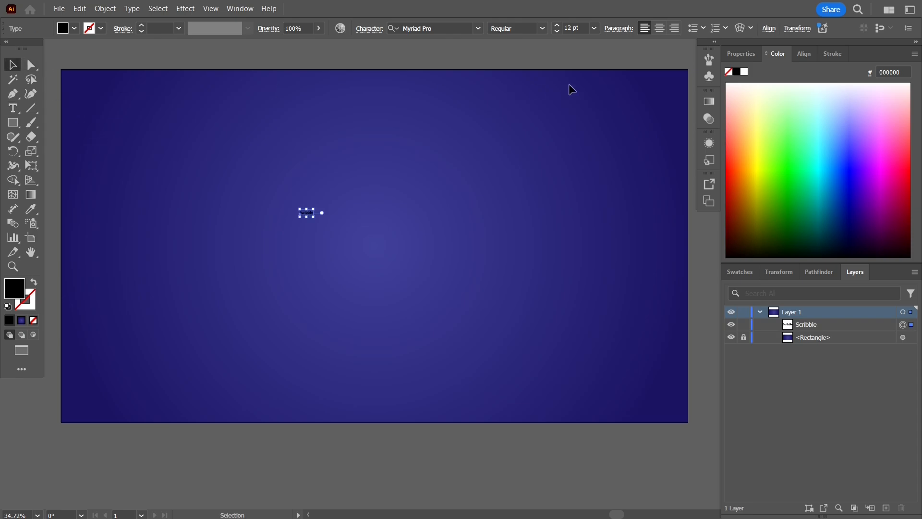
pyautogui.click(594, 27)
pyautogui.click(612, 242)
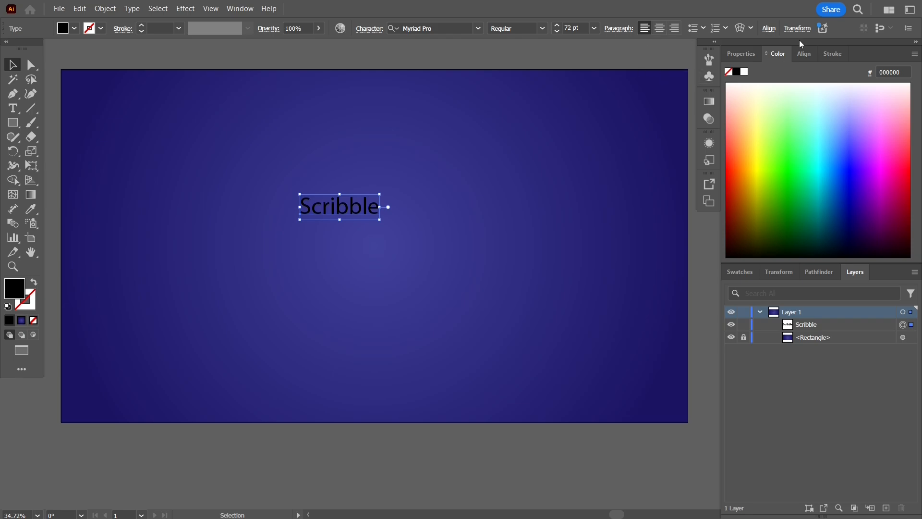
# Center the Scribble text horizontally and vertically on the artboard
pyautogui.click(803, 53)
pyautogui.click(774, 87)
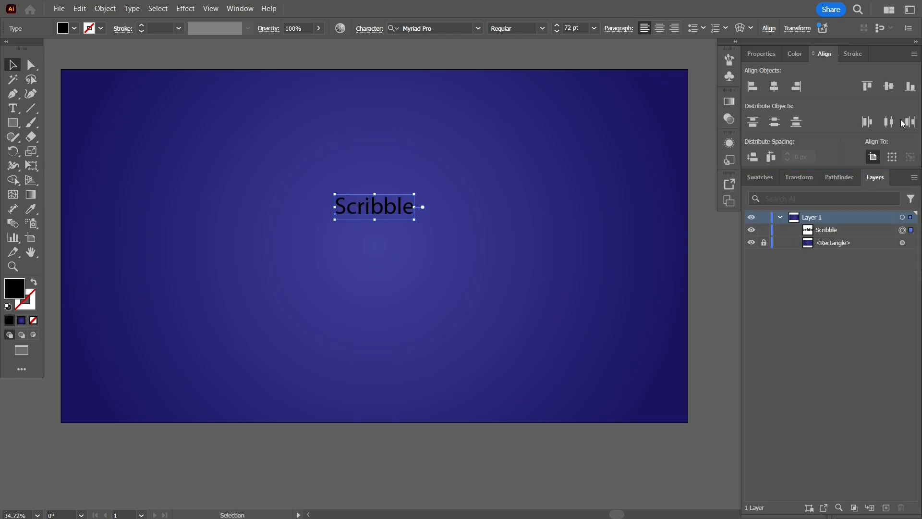
pyautogui.click(890, 86)
pyautogui.click(699, 122)
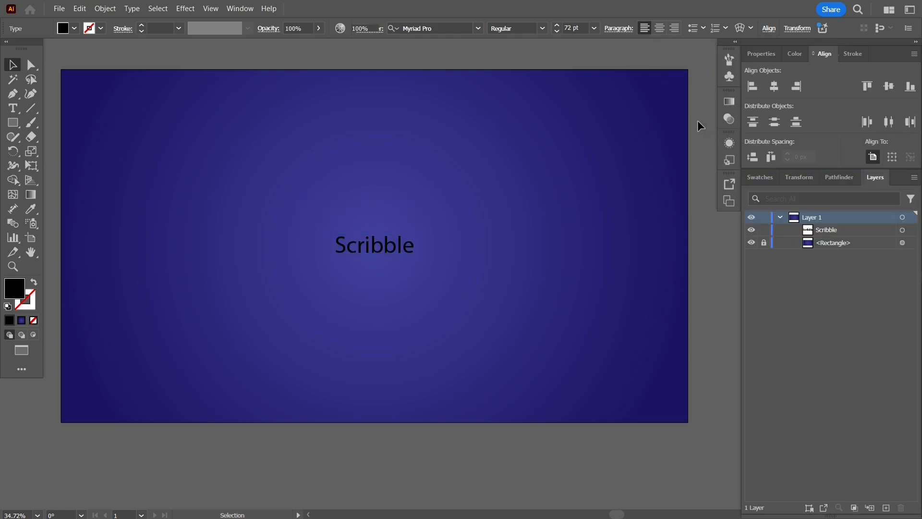
# Change the Scribble text's font to Poppins ExtraBold
pyautogui.click(408, 253)
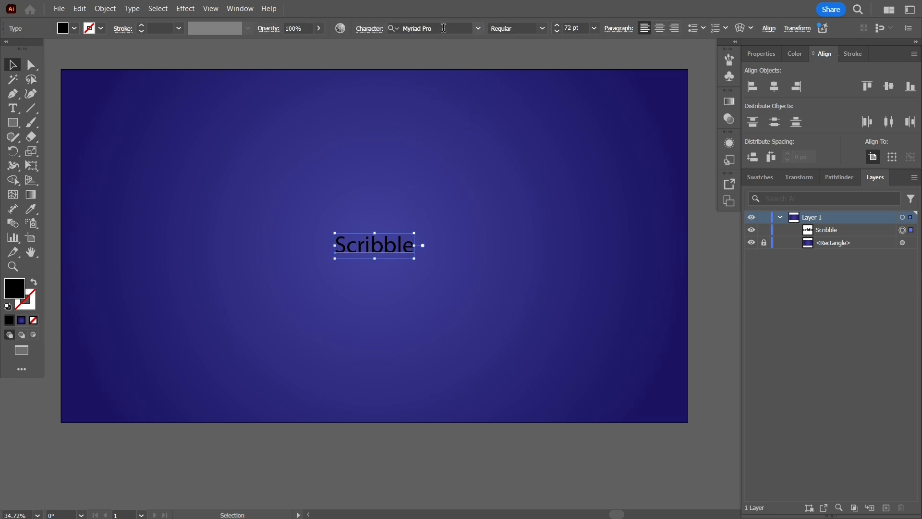
pyautogui.click(447, 27)
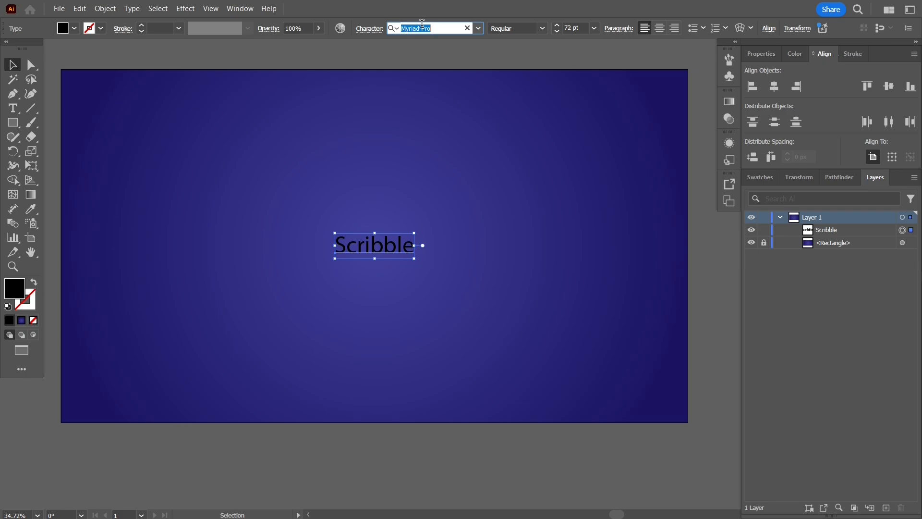
pyautogui.write('popl')
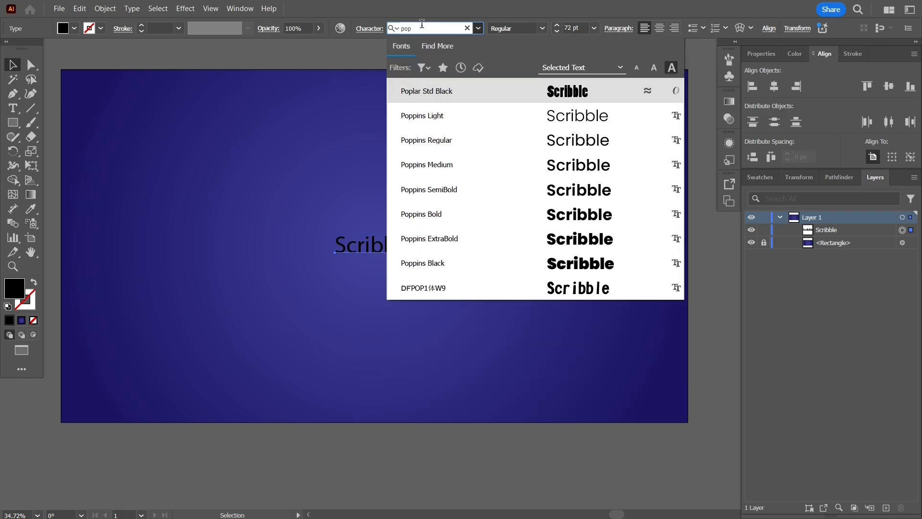
pyautogui.click(503, 240)
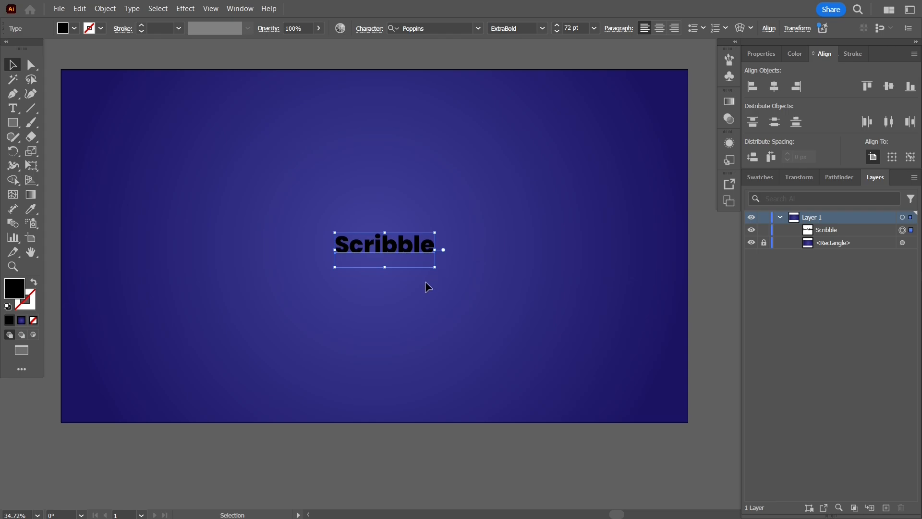
# Enlarge the Scribble text to about 226 pt around the middle of the artboard and set its font style to Medium
pyautogui.moveTo(438, 268)
pyautogui.mouseDown()
pyautogui.moveTo(457, 266)
pyautogui.moveTo(521, 350)
pyautogui.moveTo(567, 375)
pyautogui.mouseUp()
pyautogui.moveTo(566, 313); pyautogui.dragTo(544, 304)
pyautogui.click(543, 28)
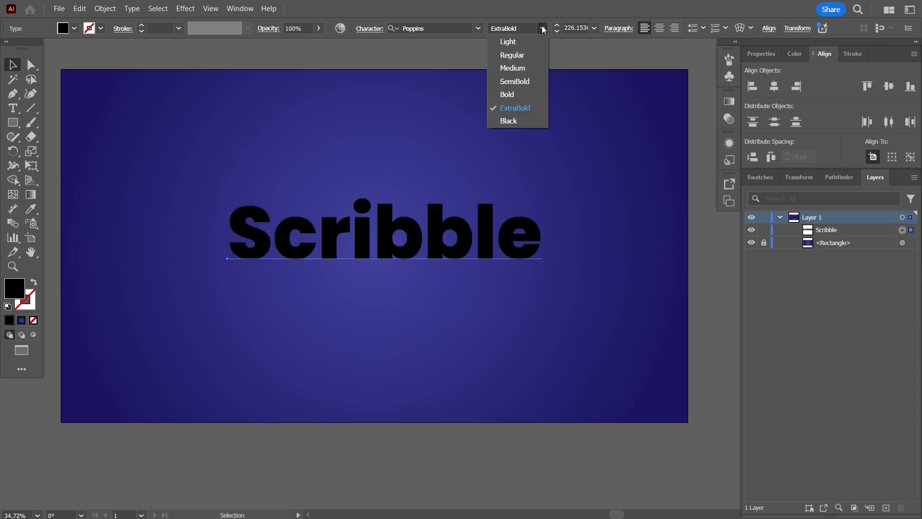
pyautogui.click(520, 69)
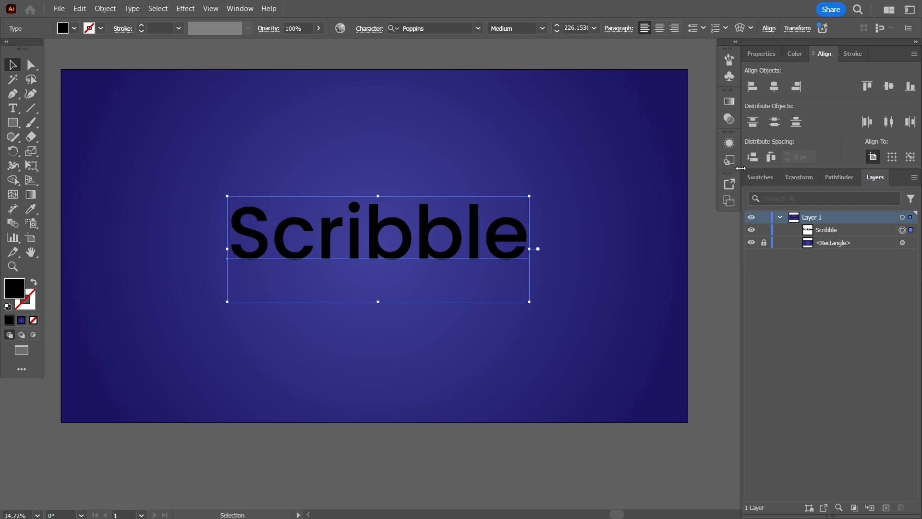
# Fill the Scribble text with the pink swatch and enlarge it to about 313 pt around its center
pyautogui.click(766, 179)
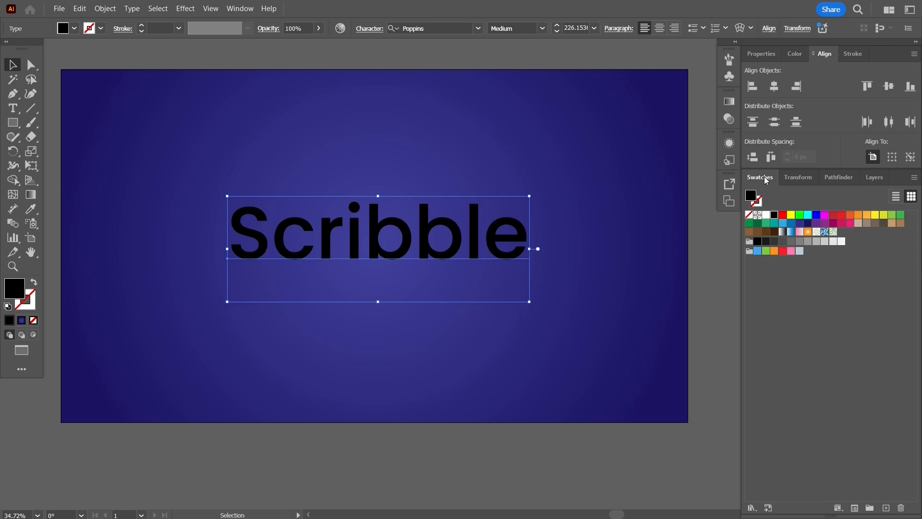
pyautogui.click(791, 251)
pyautogui.moveTo(529, 301); pyautogui.dragTo(587, 341)
pyautogui.click(469, 241)
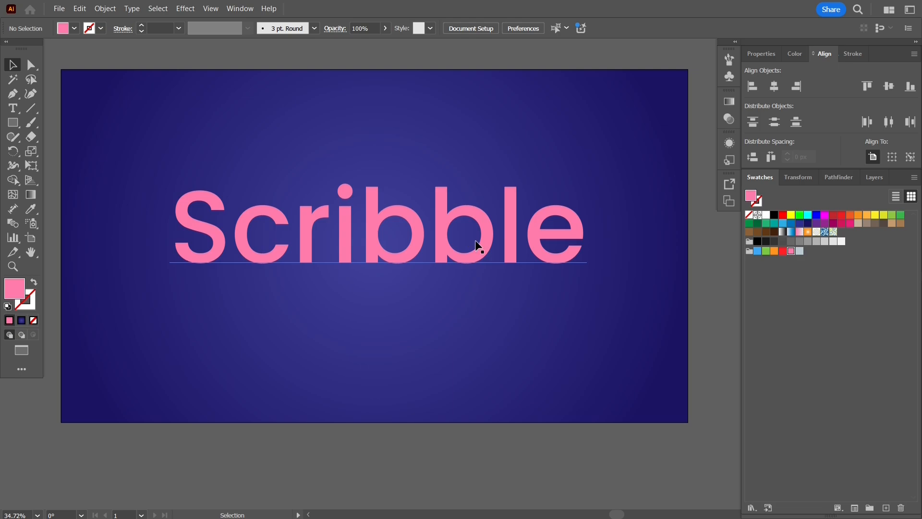
# Add the Stylize Scribble effect to the pink text with preview on, keeping the whole word in view
pyautogui.click(476, 239)
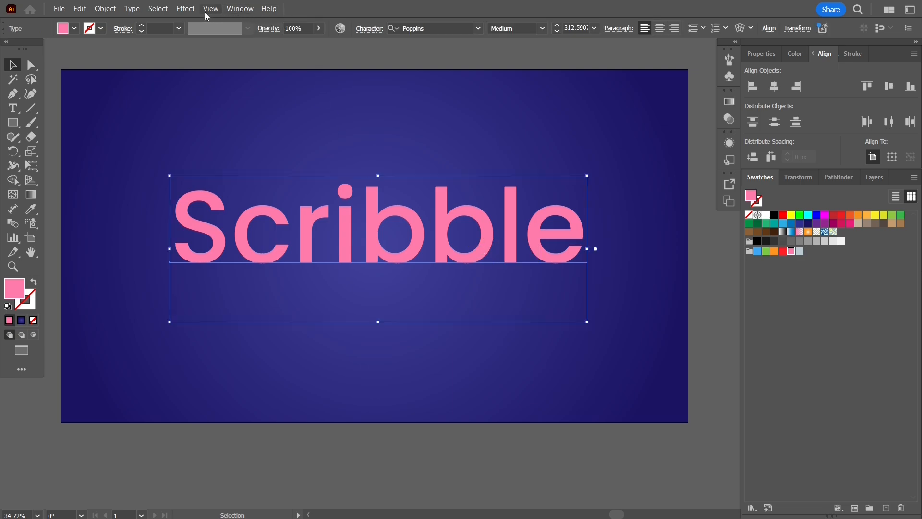
pyautogui.click(186, 8)
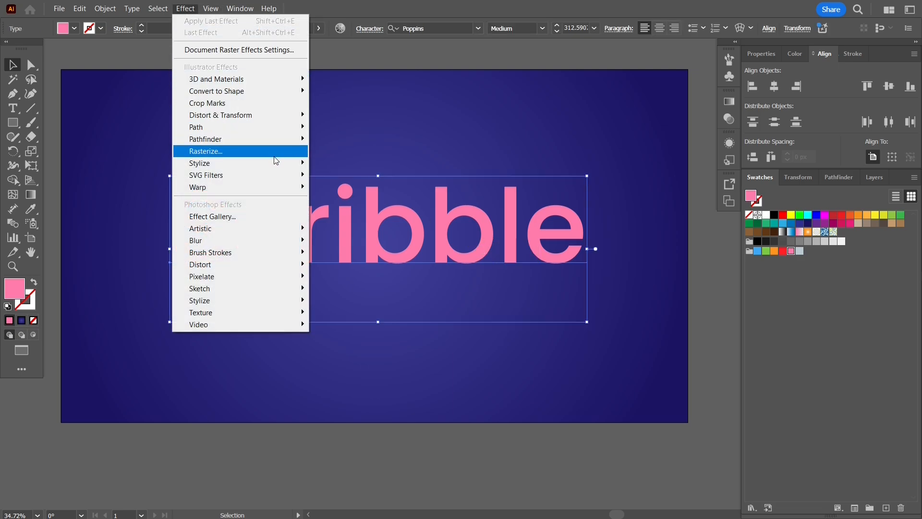
pyautogui.moveTo(275, 160)
pyautogui.click(375, 224)
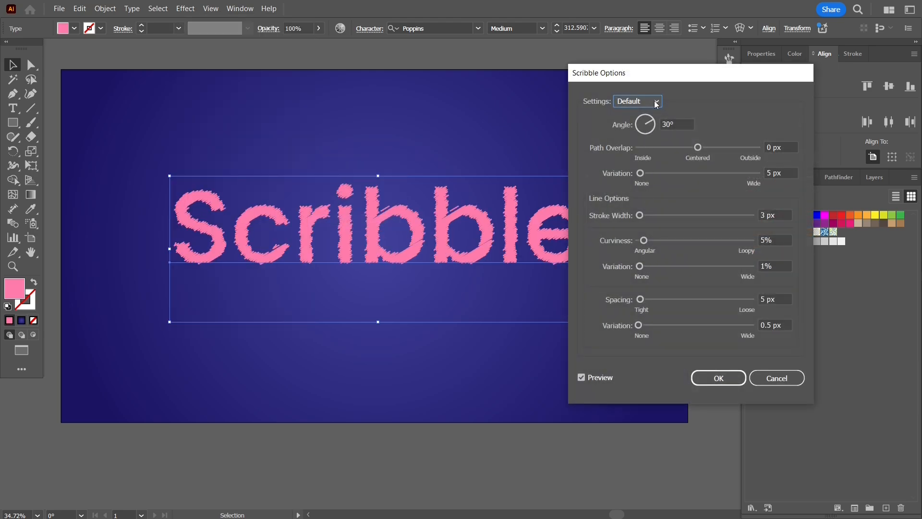
pyautogui.moveTo(663, 72)
pyautogui.mouseDown()
pyautogui.moveTo(732, 60)
pyautogui.moveTo(724, 64)
pyautogui.mouseUp()
# Try the Childlike, Dense, Loose, Moiré, Sharp and Swash presets of the Scribble effect, and return to Default
pyautogui.click(713, 96)
pyautogui.click(705, 135)
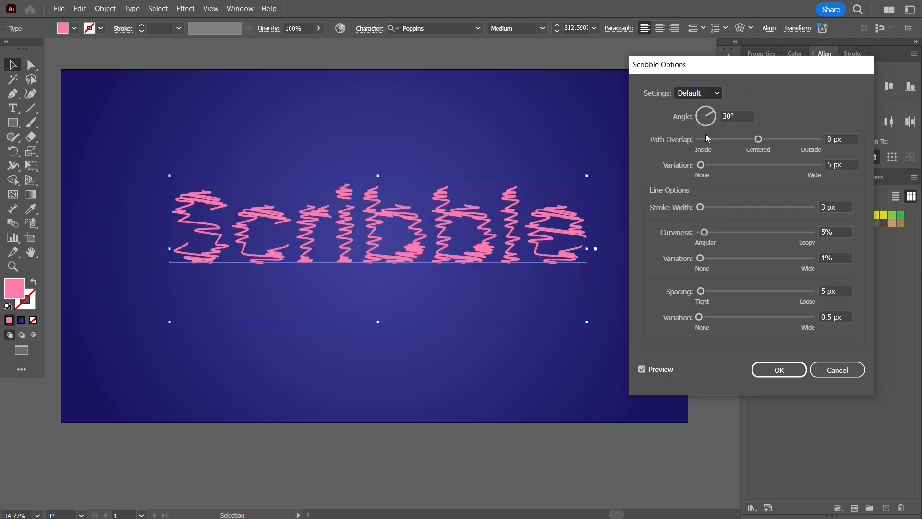
pyautogui.click(699, 93)
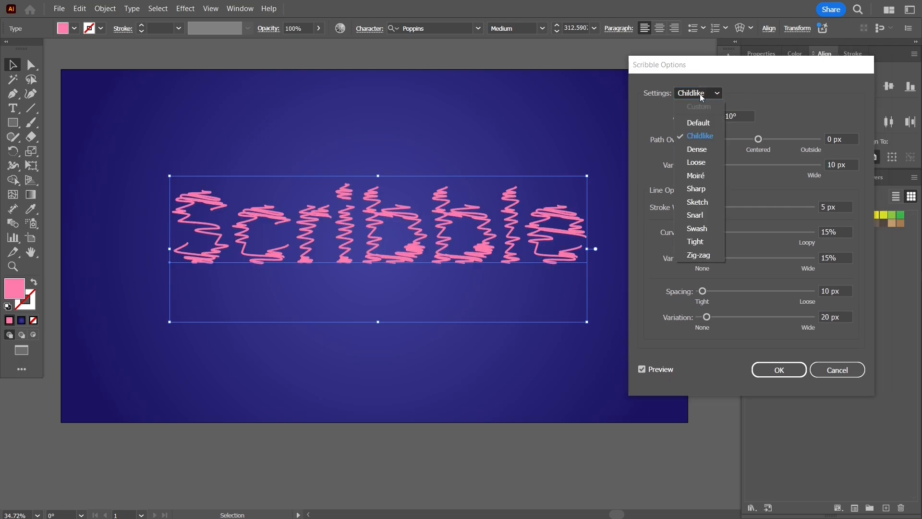
pyautogui.click(705, 136)
pyautogui.press('Down')
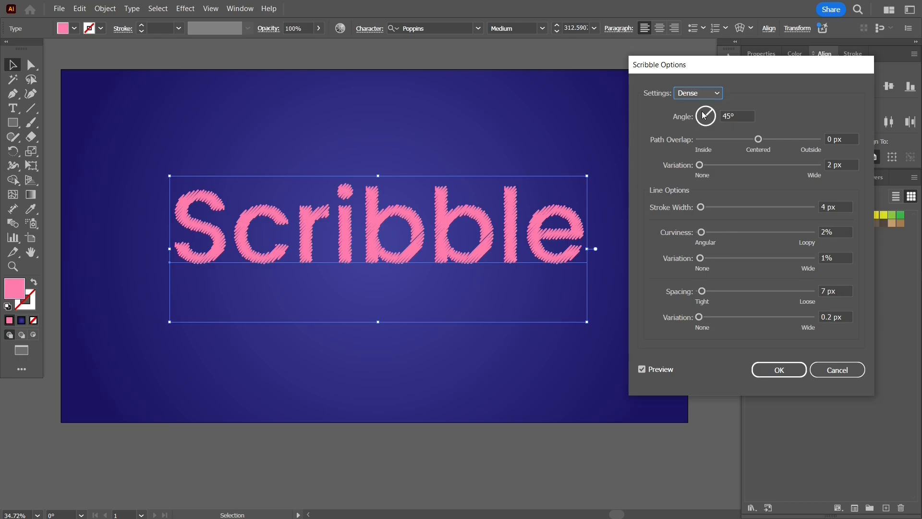
pyautogui.click(704, 94)
pyautogui.click(708, 161)
pyautogui.click(710, 92)
pyautogui.click(706, 174)
pyautogui.click(717, 93)
pyautogui.click(704, 189)
pyautogui.click(702, 92)
pyautogui.click(697, 228)
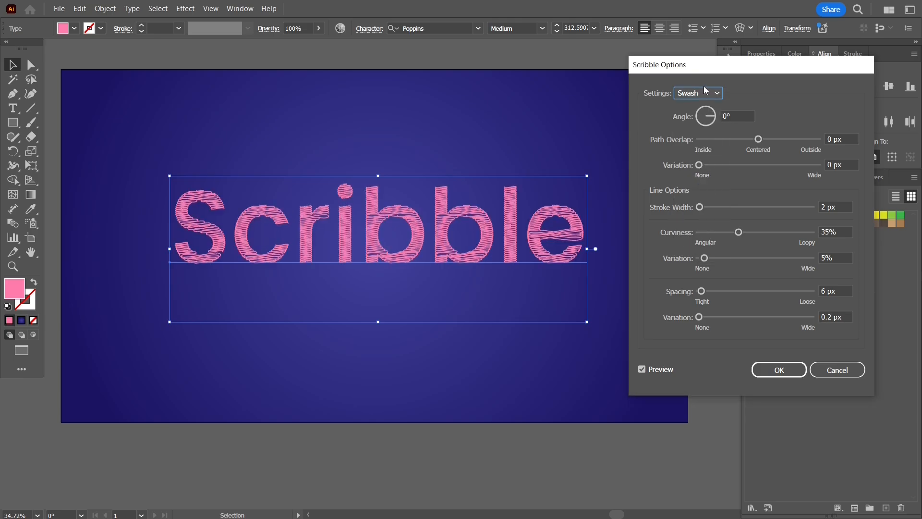
pyautogui.click(704, 93)
pyautogui.click(704, 124)
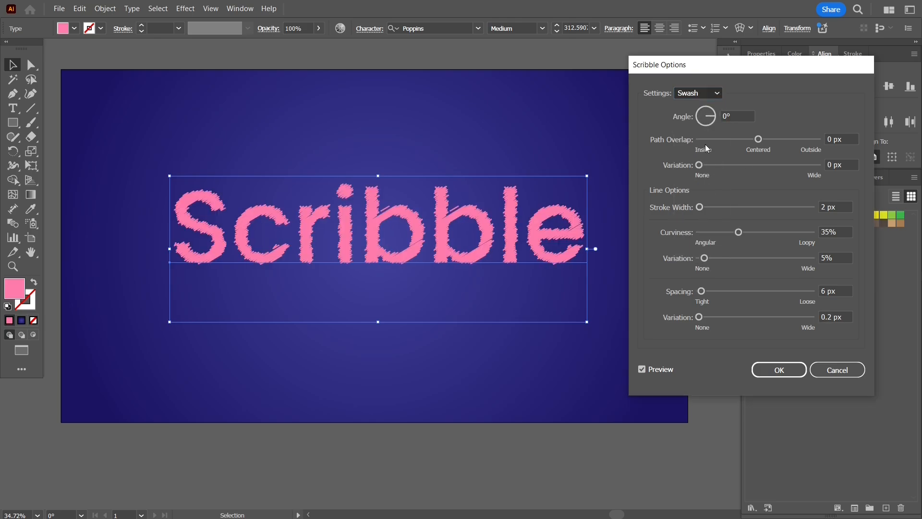
# Try path overlaps of 19 px and -9.27 px on the Scribble effect, and reset the overlap to 0 px
pyautogui.moveTo(759, 141); pyautogui.dragTo(765, 140)
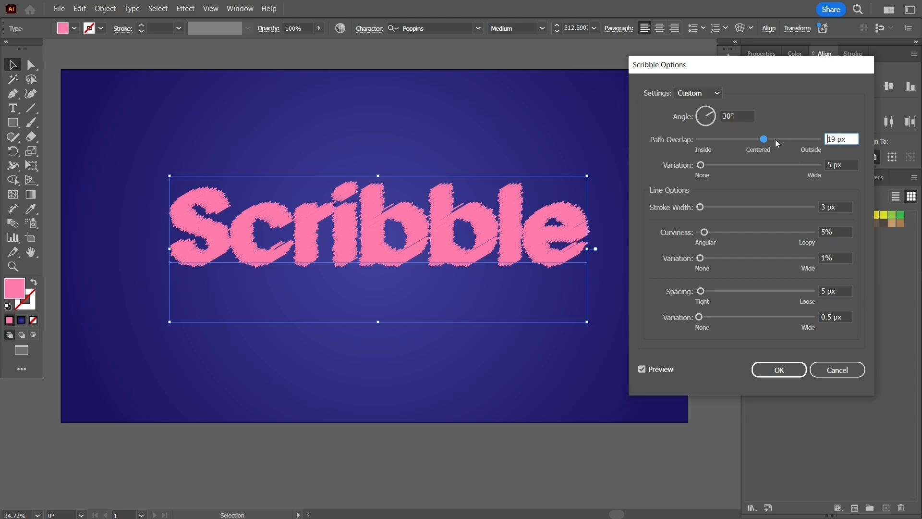
pyautogui.moveTo(764, 141)
pyautogui.mouseDown()
pyautogui.moveTo(748, 140)
pyautogui.moveTo(758, 142)
pyautogui.mouseUp()
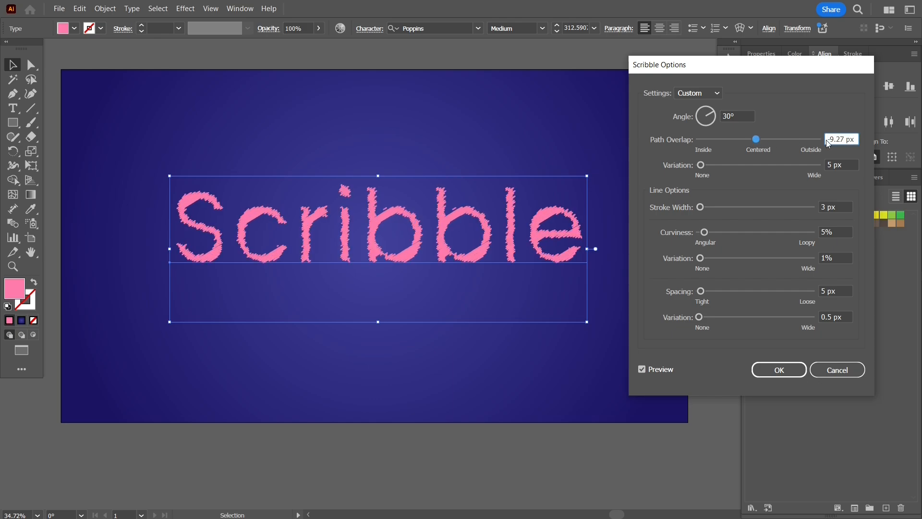
pyautogui.moveTo(852, 139); pyautogui.dragTo(796, 140)
pyautogui.write('0x')
pyautogui.press('Tab')
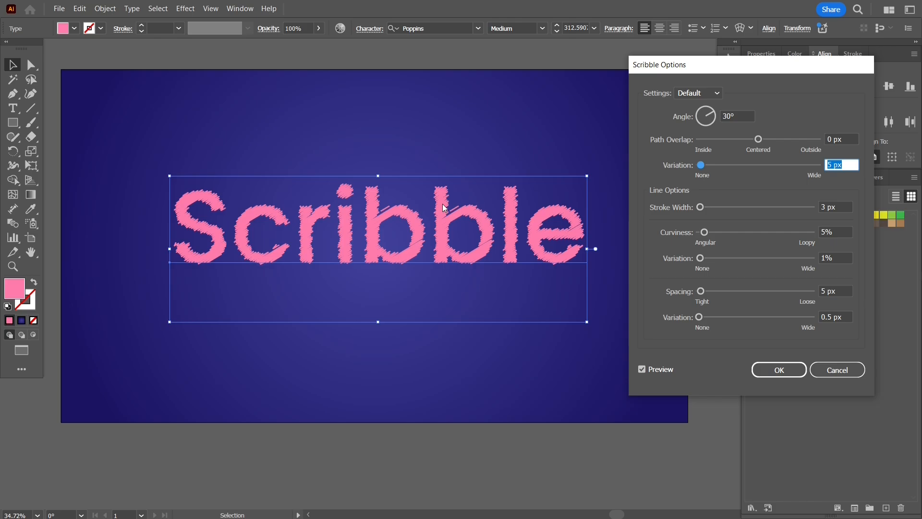
# Try path overlap variations of 739 px and 8 px, and reset the variation to 5 px
pyautogui.click(795, 165)
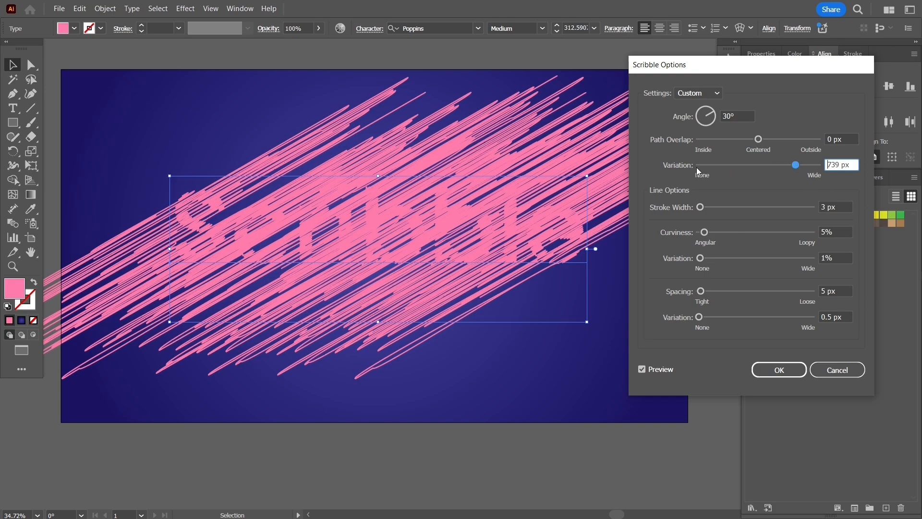
pyautogui.moveTo(699, 166)
pyautogui.mouseDown()
pyautogui.moveTo(718, 171)
pyautogui.moveTo(704, 170)
pyautogui.mouseUp()
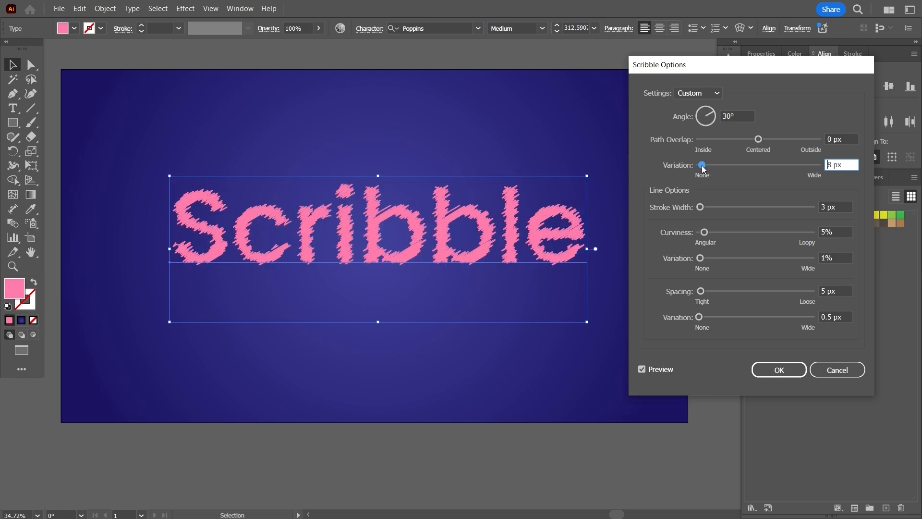
pyautogui.moveTo(854, 164); pyautogui.dragTo(793, 163)
pyautogui.write('5')
pyautogui.press('Tab')
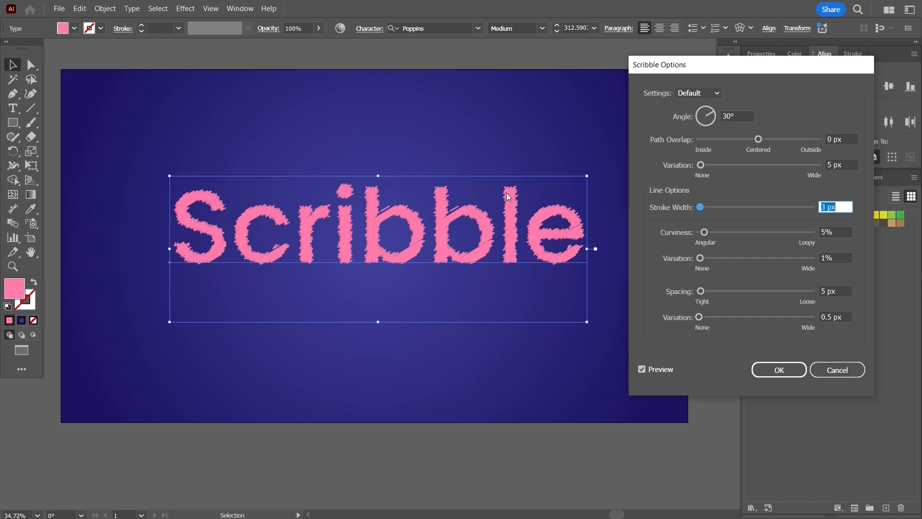
# Try Scribble stroke widths from 0.01 px up to 39 px and wider, ending at 11 px
pyautogui.click(715, 208)
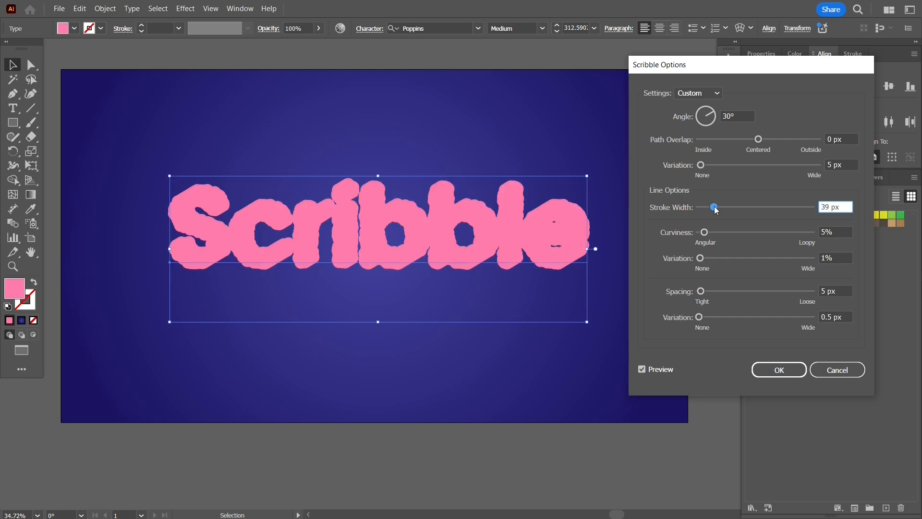
pyautogui.moveTo(716, 210); pyautogui.dragTo(750, 209)
pyautogui.moveTo(748, 207); pyautogui.dragTo(703, 212)
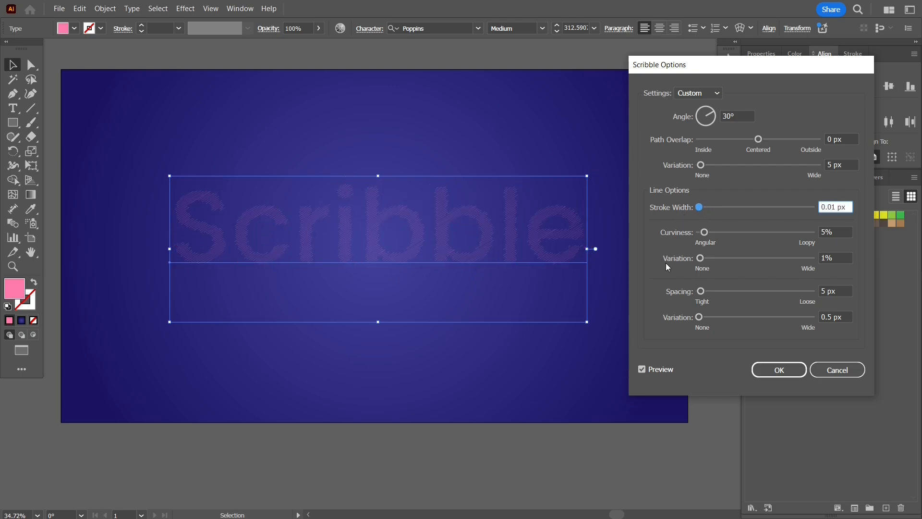
pyautogui.moveTo(704, 209); pyautogui.dragTo(707, 210)
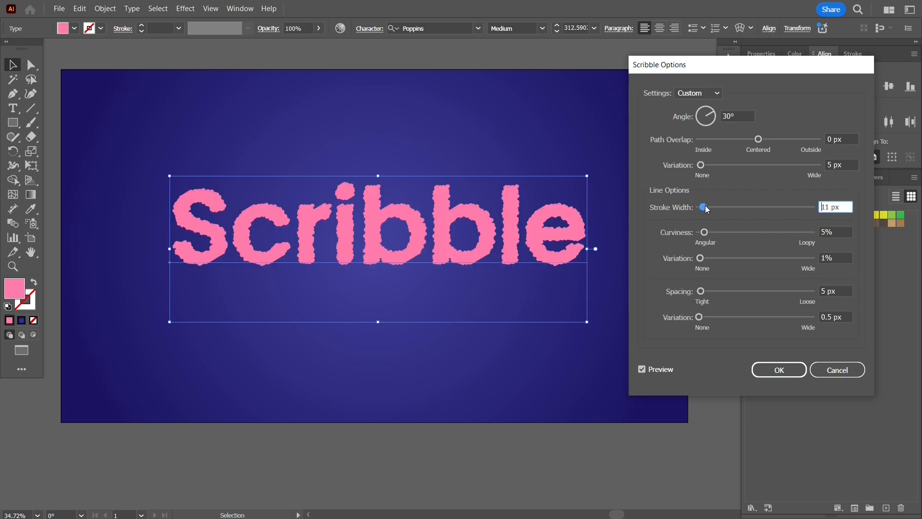
# Compare Scribble stroke widths of 1 px, 2 px and 3 px, and set the width to 2 px
pyautogui.hotkey('ctrl', 'a')
pyautogui.write('1')
pyautogui.press('Tab')
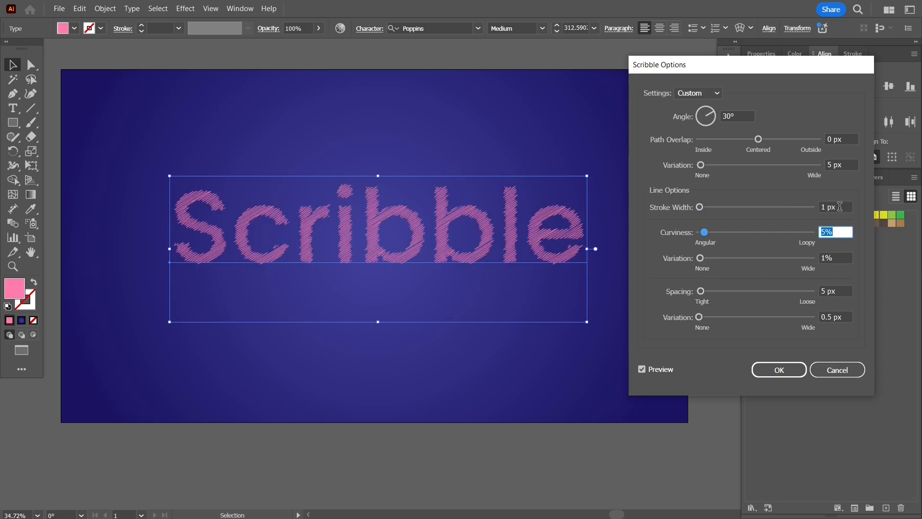
pyautogui.hotkey('shift', 'Tab')
pyautogui.write('2')
pyautogui.press('Tab')
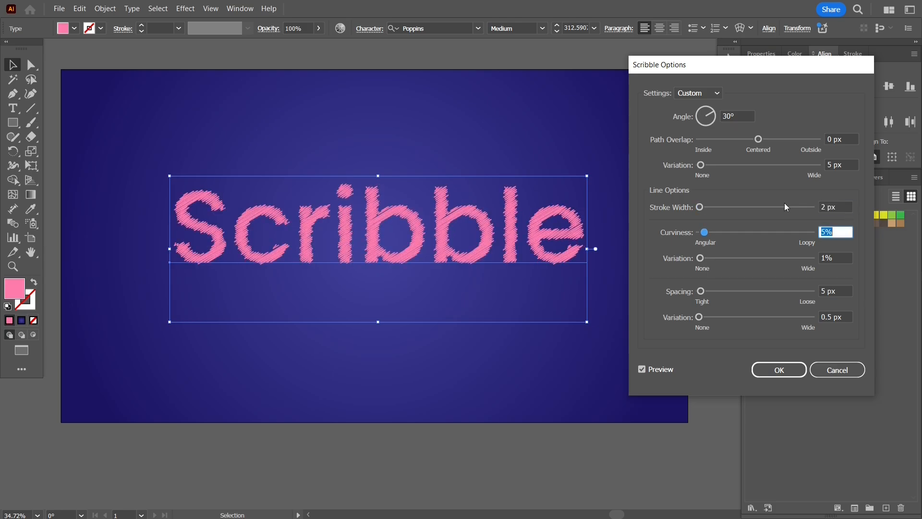
pyautogui.hotkey('shift', 'Tab')
pyautogui.write('3')
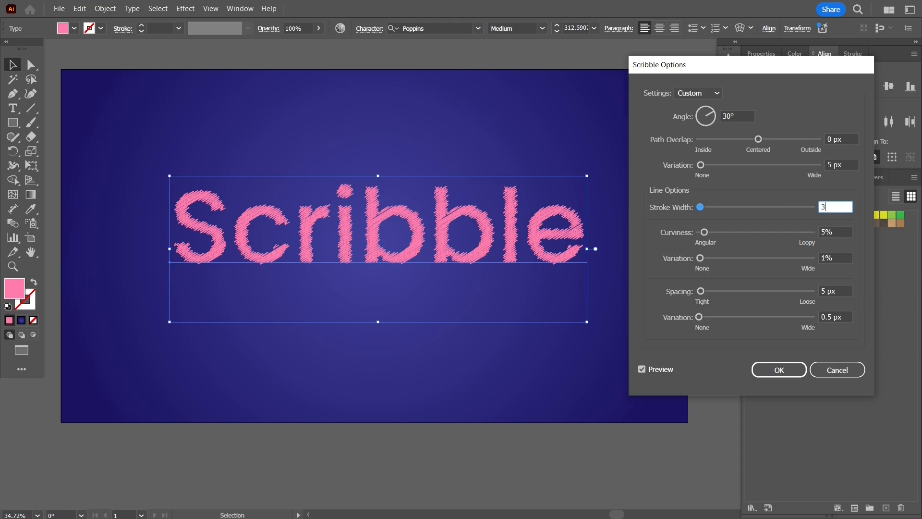
pyautogui.press('Tab')
pyautogui.hotkey('shift', 'Tab')
pyautogui.write('2')
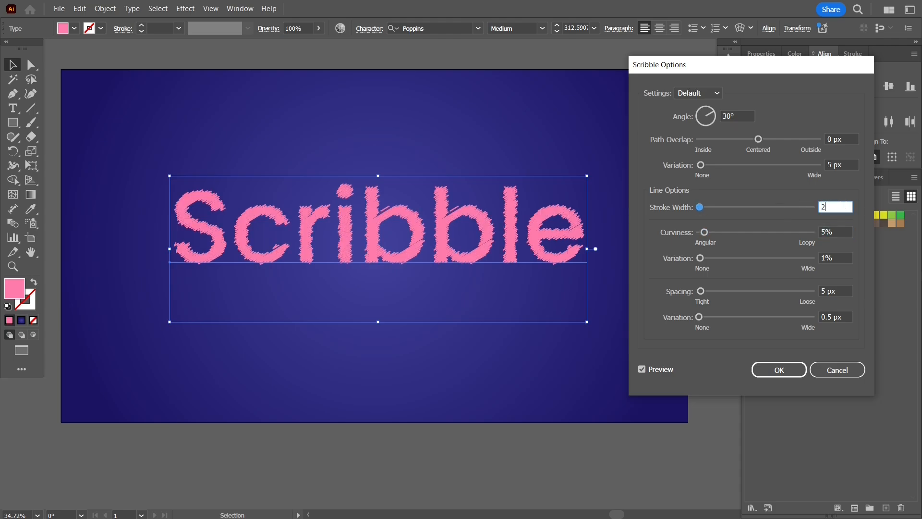
pyautogui.press('Tab')
# Set the scribble lines' curviness to 31% with 17% variation and their spacing to 4 px
pyautogui.moveTo(704, 233)
pyautogui.mouseDown()
pyautogui.moveTo(736, 241)
pyautogui.moveTo(719, 258)
pyautogui.moveTo(748, 260)
pyautogui.moveTo(718, 259)
pyautogui.mouseUp()
pyautogui.moveTo(718, 291); pyautogui.dragTo(699, 291)
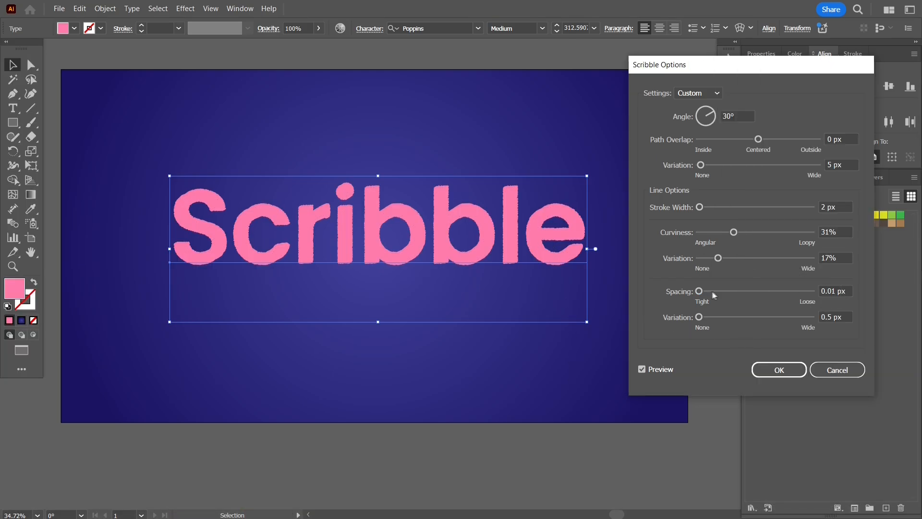
pyautogui.write('3')
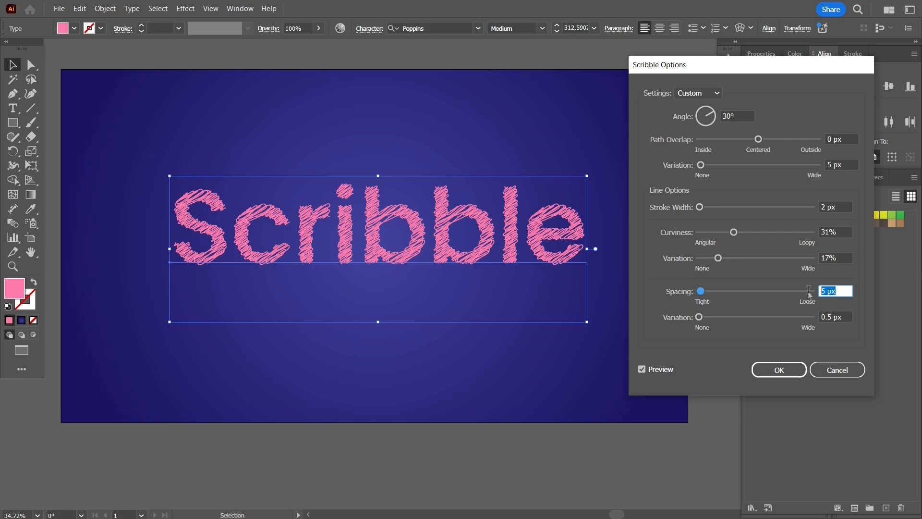
pyautogui.press('Tab')
pyautogui.hotkey('shift', 'Tab')
pyautogui.write('4')
pyautogui.press('Tab')
# Set the spacing variation to 0 px and the path overlap to 1 px, and apply the Scribble effect
pyautogui.click(703, 318)
pyautogui.moveTo(704, 321); pyautogui.dragTo(699, 318)
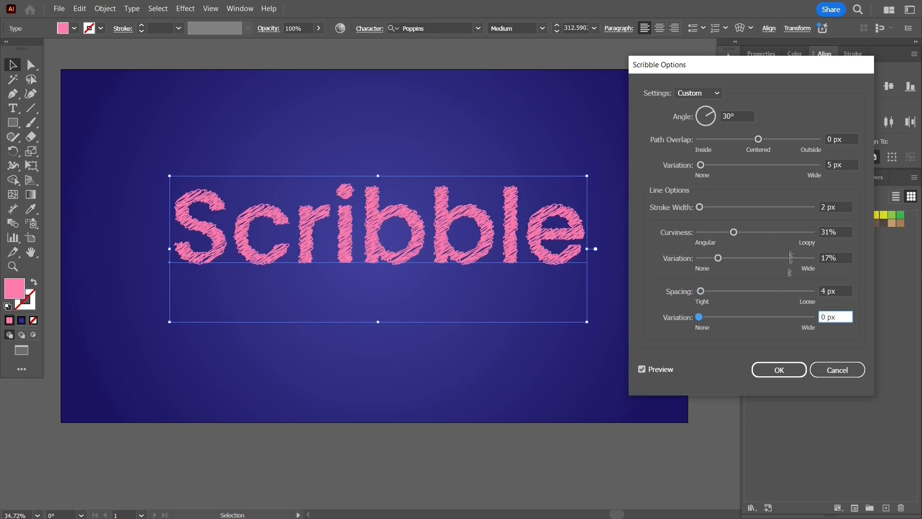
pyautogui.click(835, 139)
pyautogui.press('Tab')
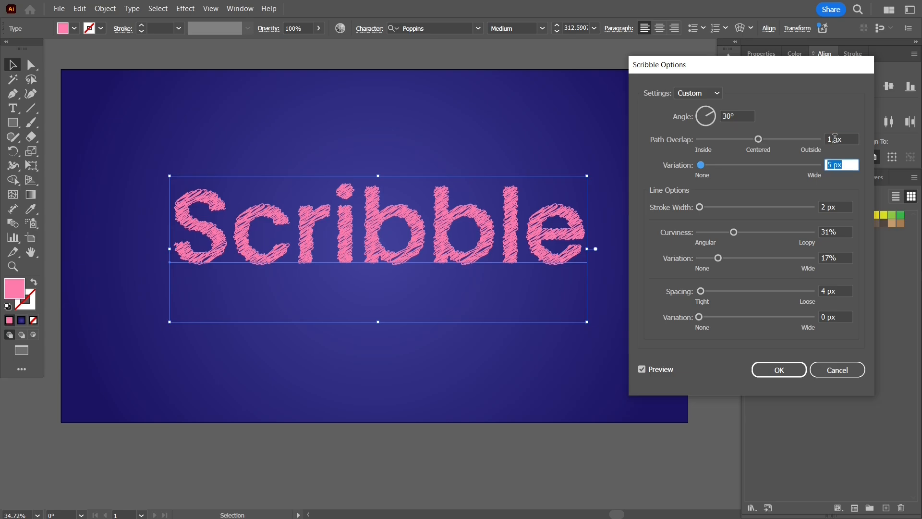
pyautogui.click(779, 369)
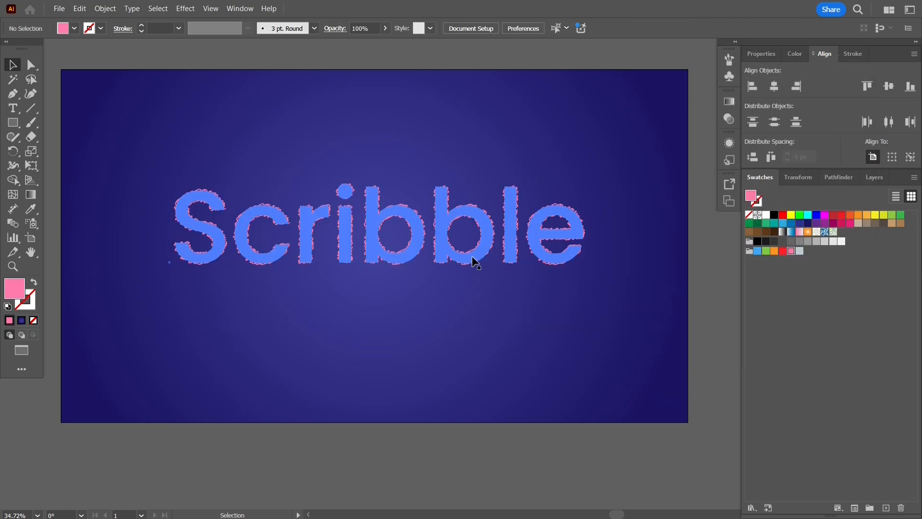
# Center the scribbled text on the artboard and enlarge it to about 382 pt
pyautogui.click(480, 268)
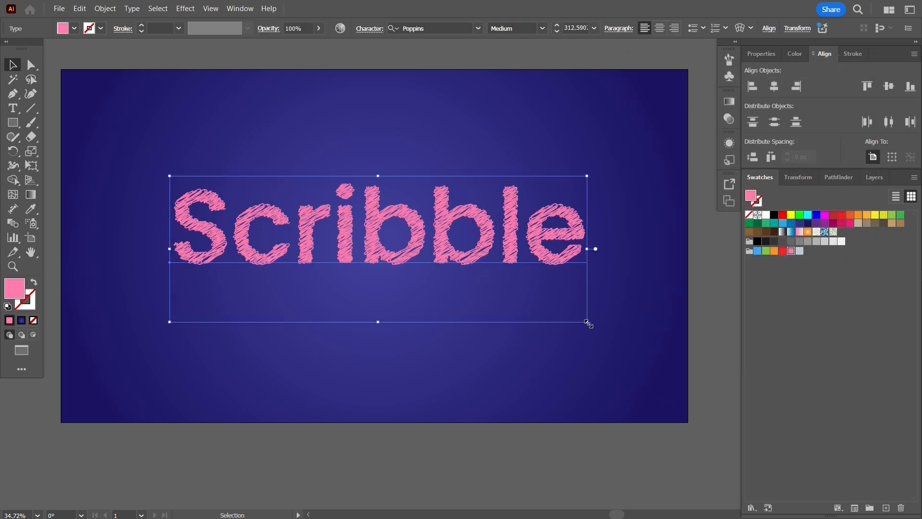
pyautogui.click(774, 88)
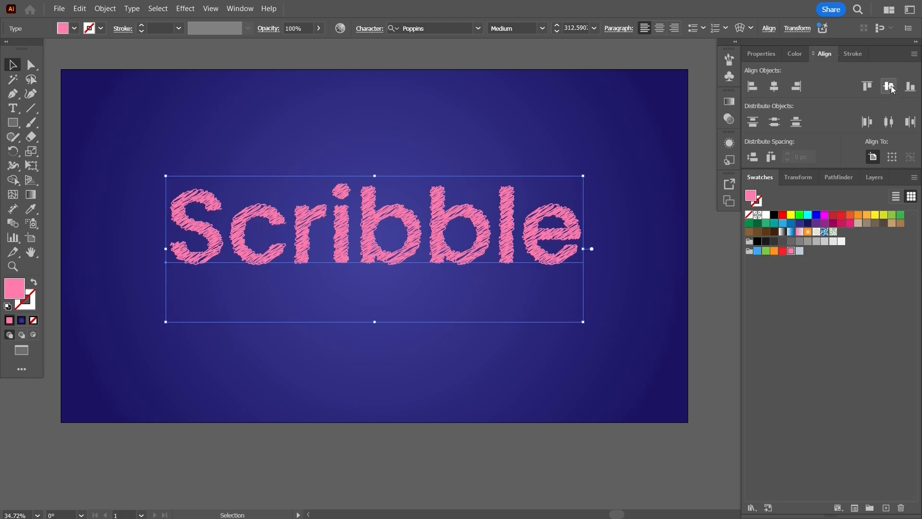
pyautogui.click(891, 86)
pyautogui.moveTo(583, 318); pyautogui.dragTo(630, 335)
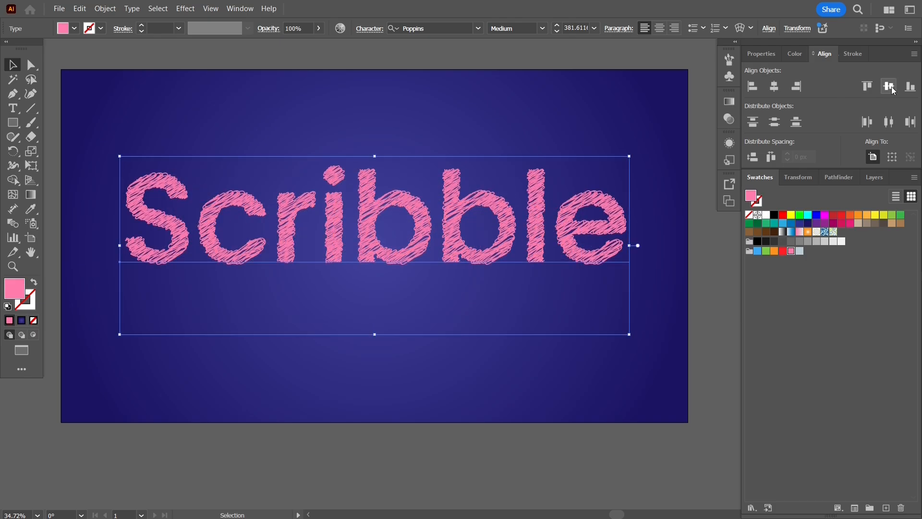
pyautogui.click(705, 102)
# Hide the interface panels and examine the scribbled lettering up close
pyautogui.press('Tab')
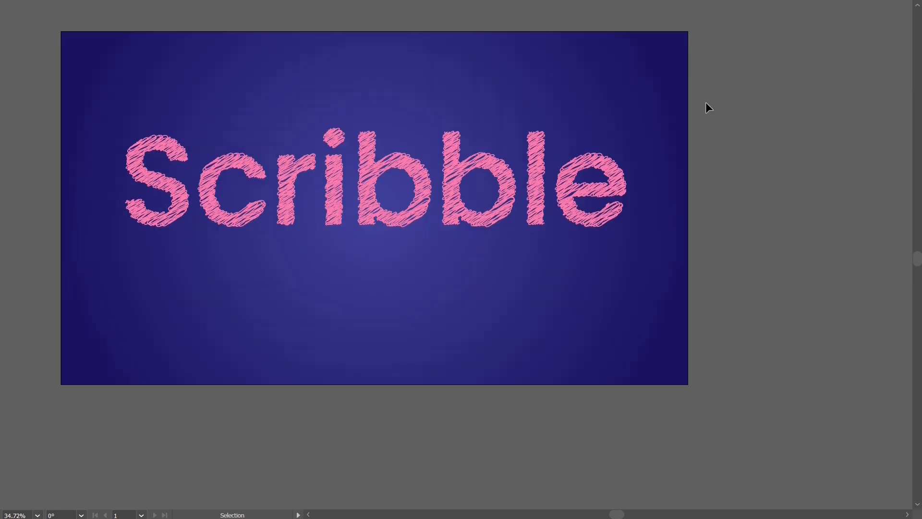
pyautogui.moveTo(494, 243)
pyautogui.mouseDown()
pyautogui.moveTo(575, 295)
pyautogui.moveTo(581, 309)
pyautogui.mouseUp()
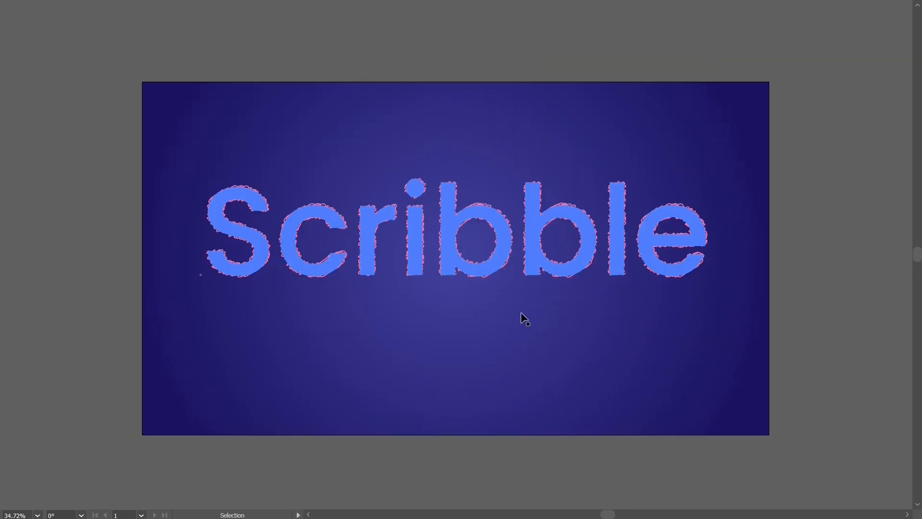
pyautogui.press('z')
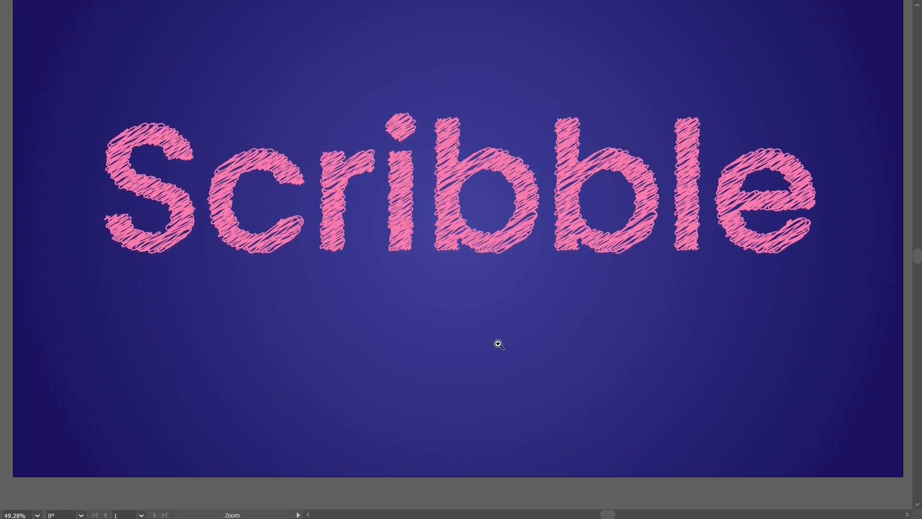